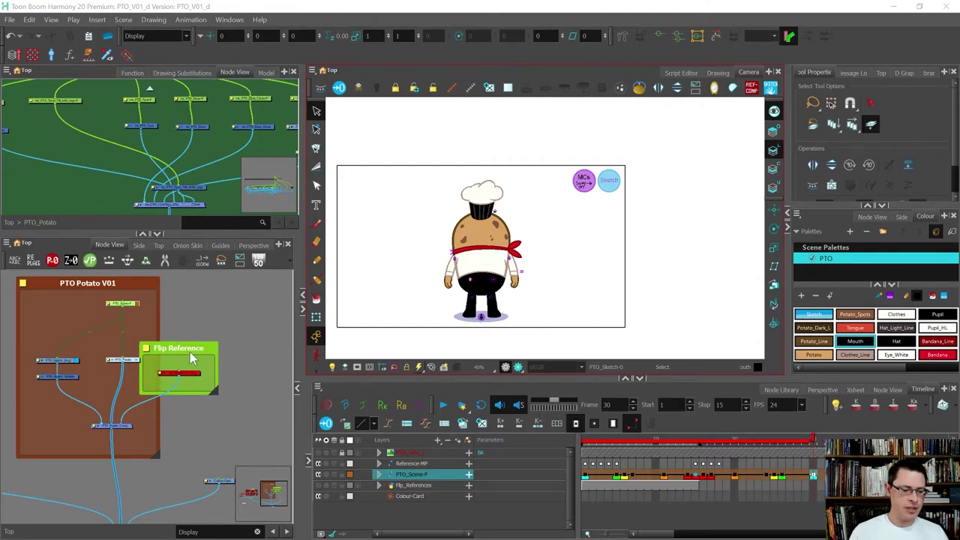
# Separate the Flip Reference backdrop from the potato backdrop, enable its Flip_References node, and delete it along with its drawing files.
pyautogui.moveTo(178, 346); pyautogui.dragTo(209, 348)
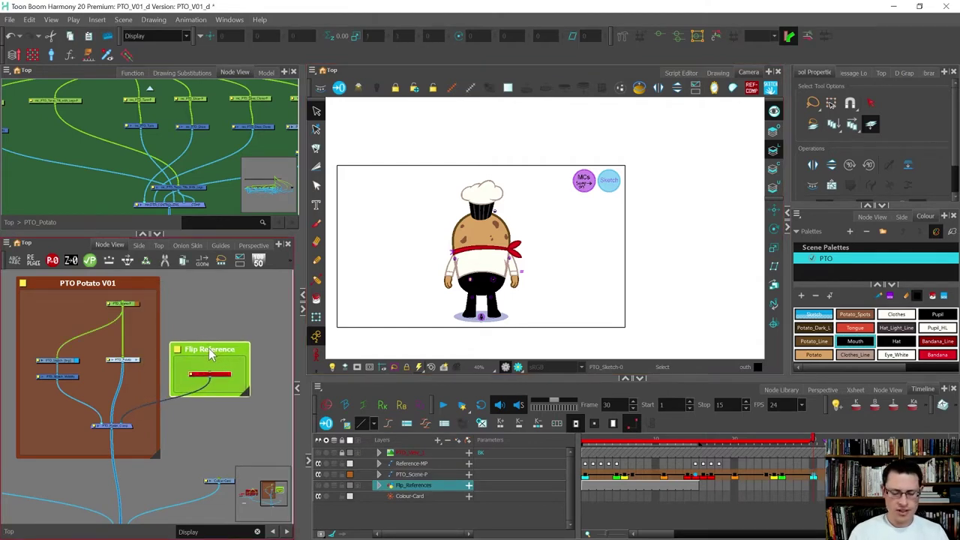
pyautogui.press('a')
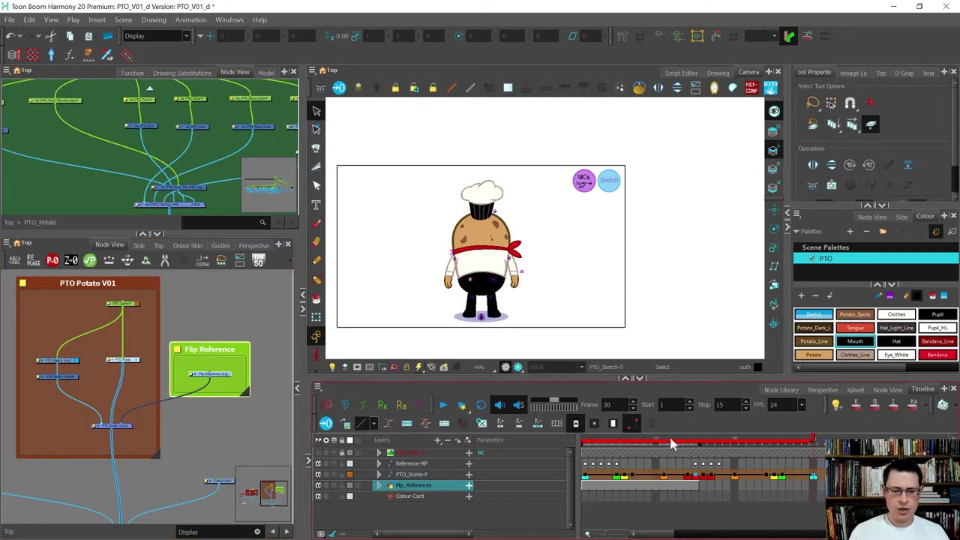
pyautogui.moveTo(669, 442); pyautogui.dragTo(694, 431)
pyautogui.press('Delete')
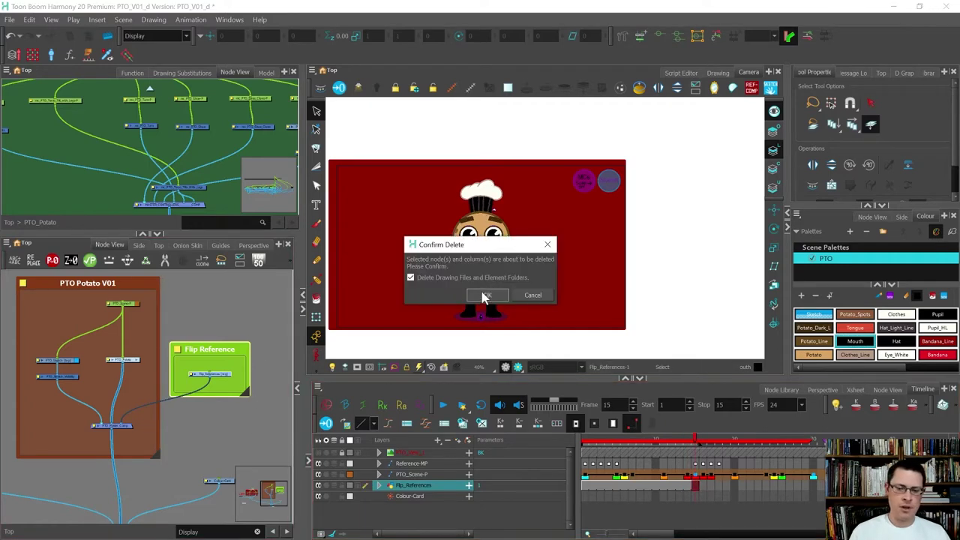
pyautogui.click(484, 296)
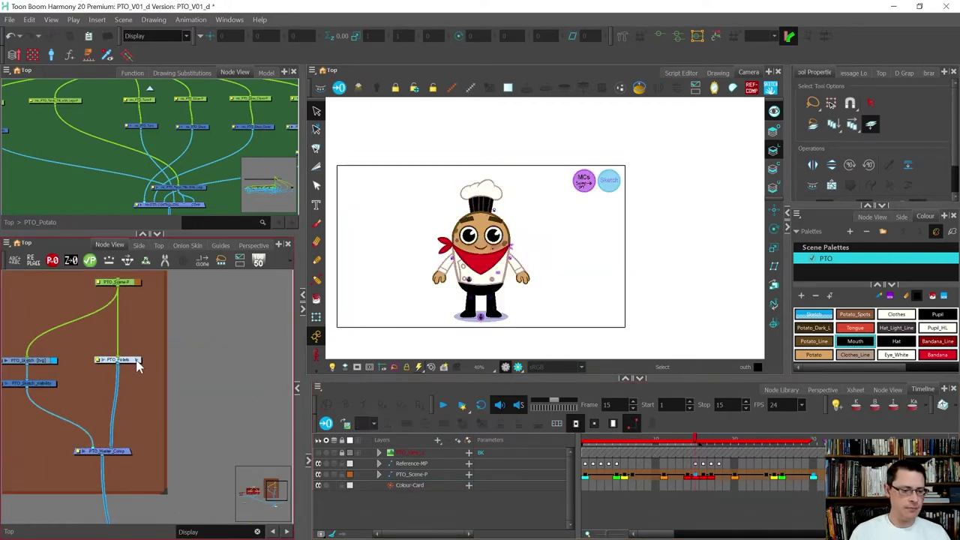
# Open the PTO_Potato group using the Display node and locate the backdrops labelling the full body and torso tilts.
pyautogui.click(135, 360)
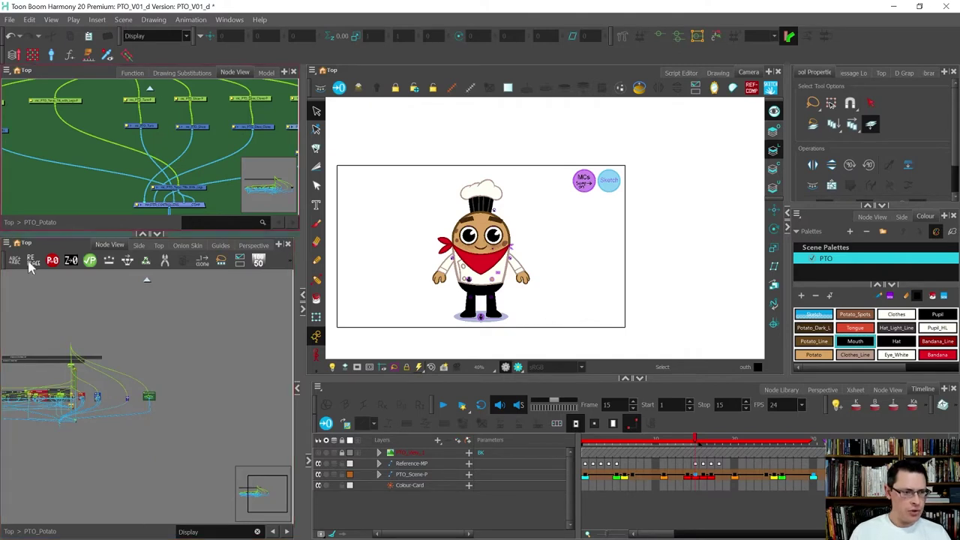
pyautogui.click(150, 36)
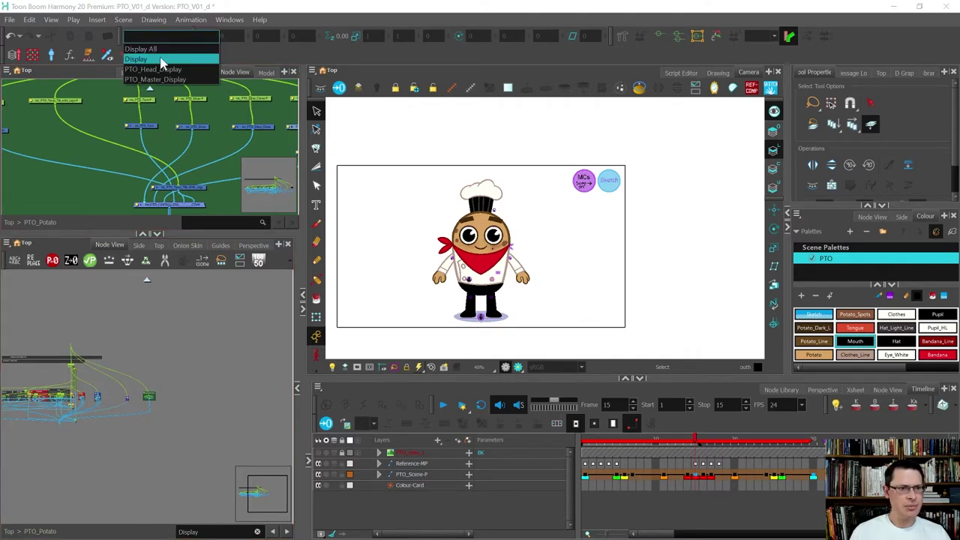
pyautogui.click(160, 60)
pyautogui.scroll(3, 120, 422)
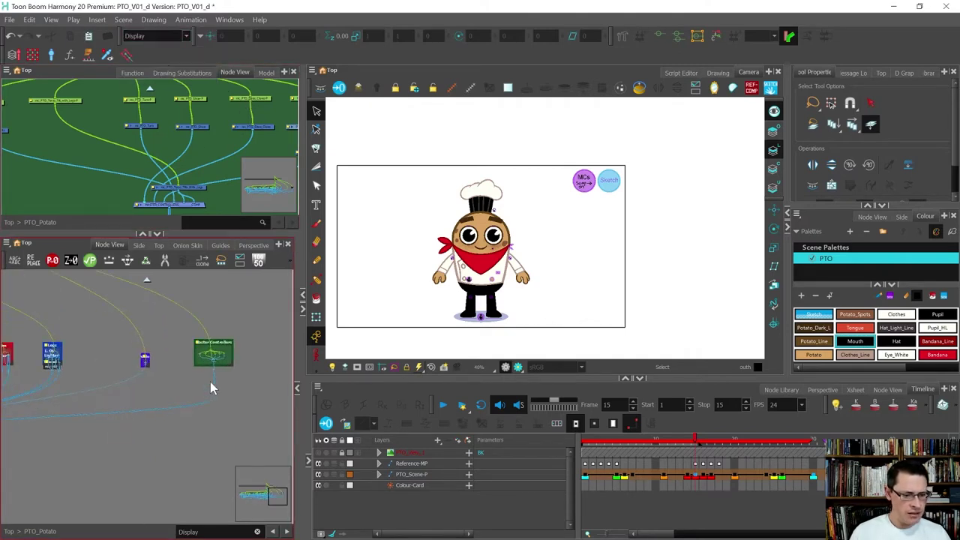
pyautogui.scroll(-3, 210, 381)
pyautogui.scroll(4, 38, 362)
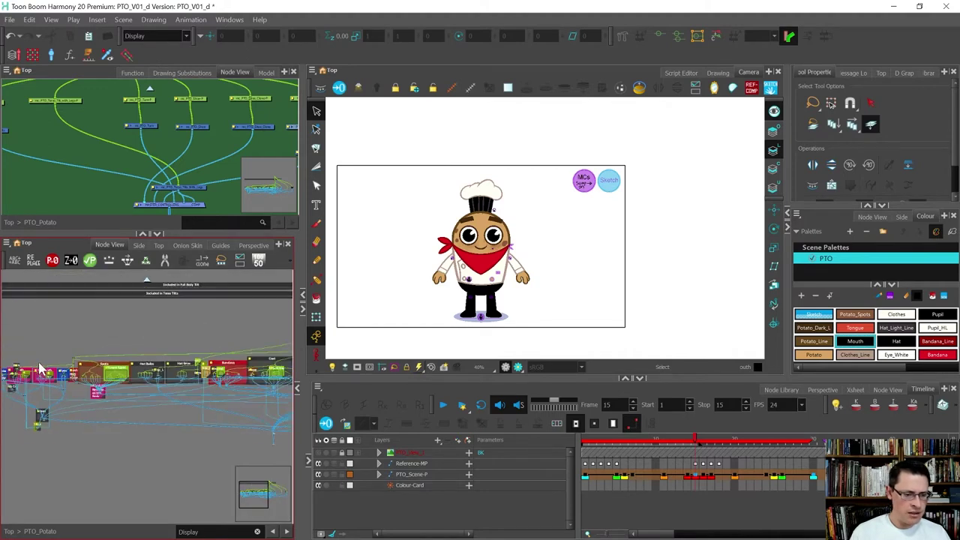
pyautogui.scroll(-1, 39, 367)
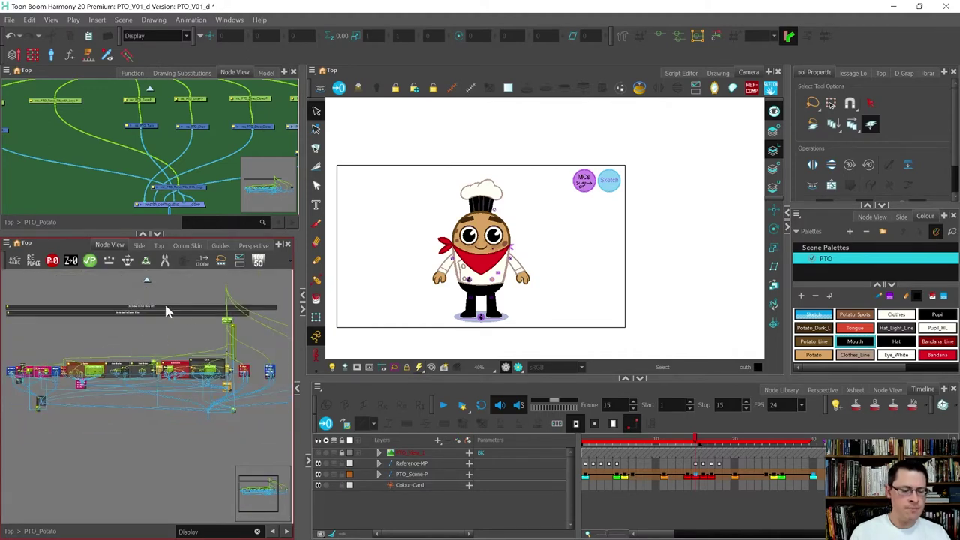
pyautogui.scroll(4, 164, 298)
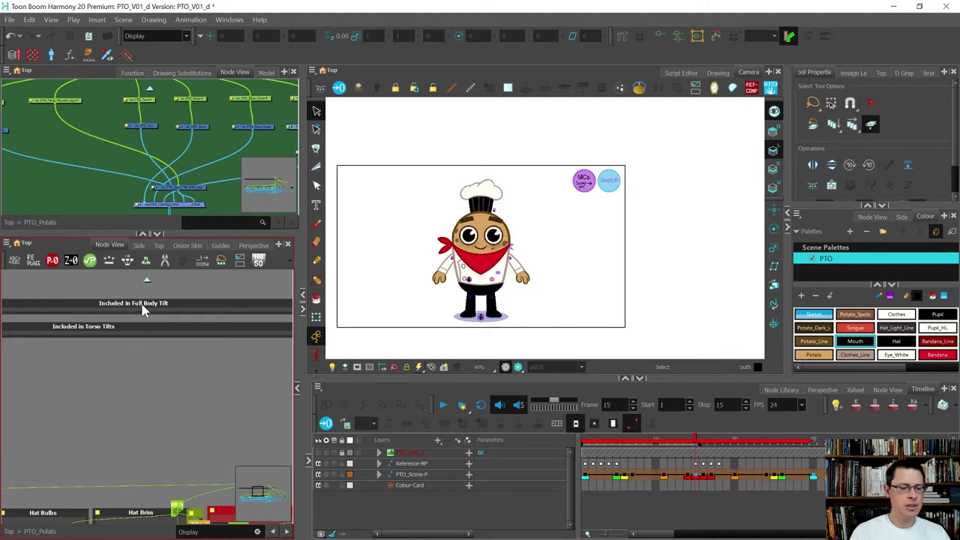
pyautogui.scroll(-2, 172, 307)
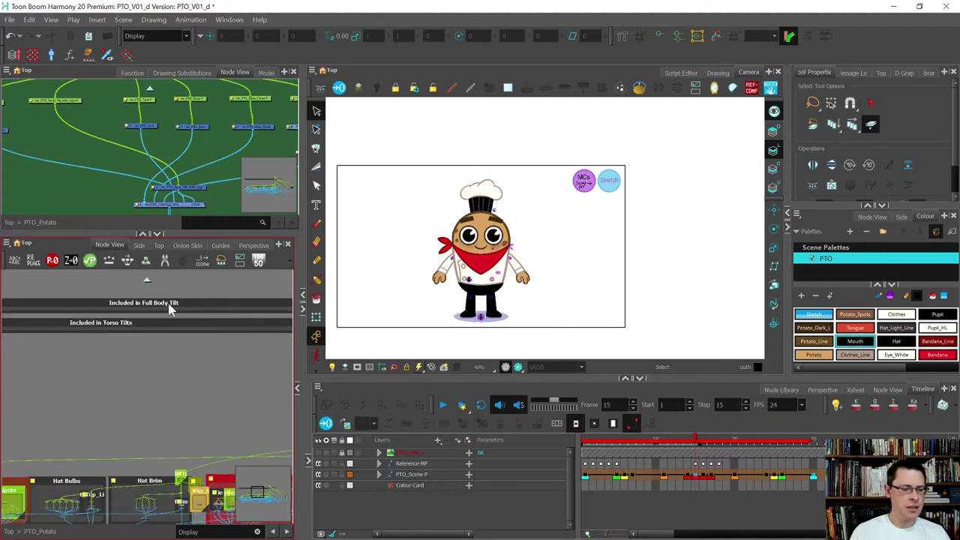
# Rename the "Included in Full Body Tilt" backdrop to "Included in Torso and Legs Tilts MC 's".
pyautogui.hotkey('ctrl', 'f')
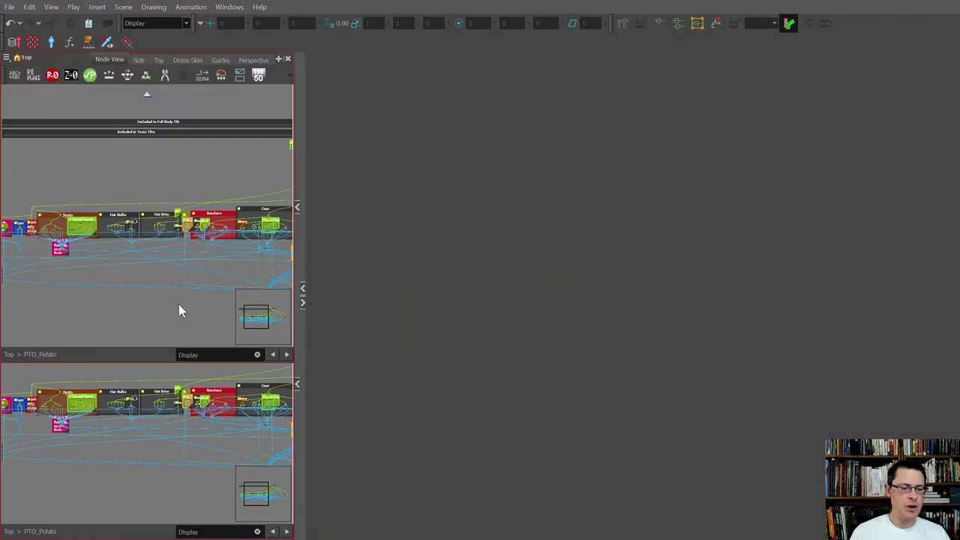
pyautogui.scroll(2, 330, 218)
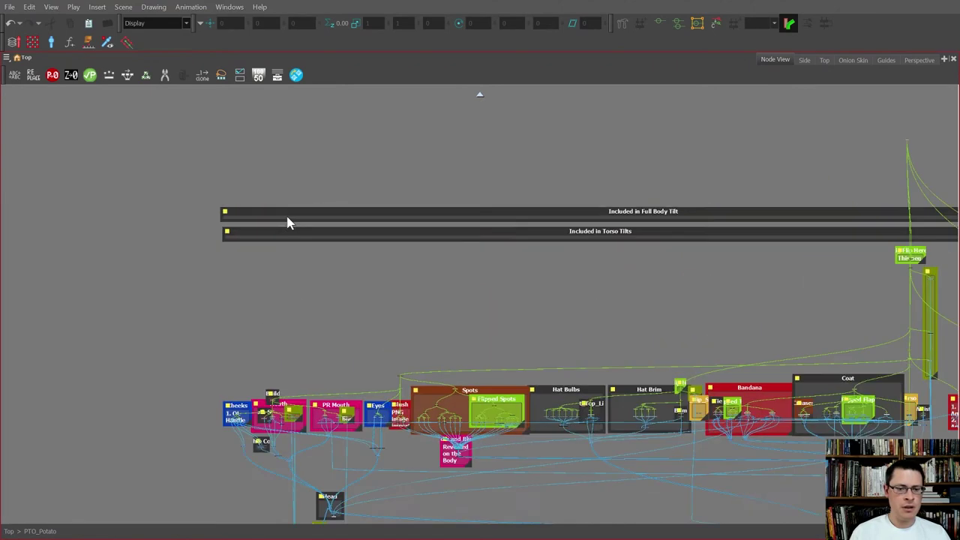
pyautogui.doubleClick(228, 215)
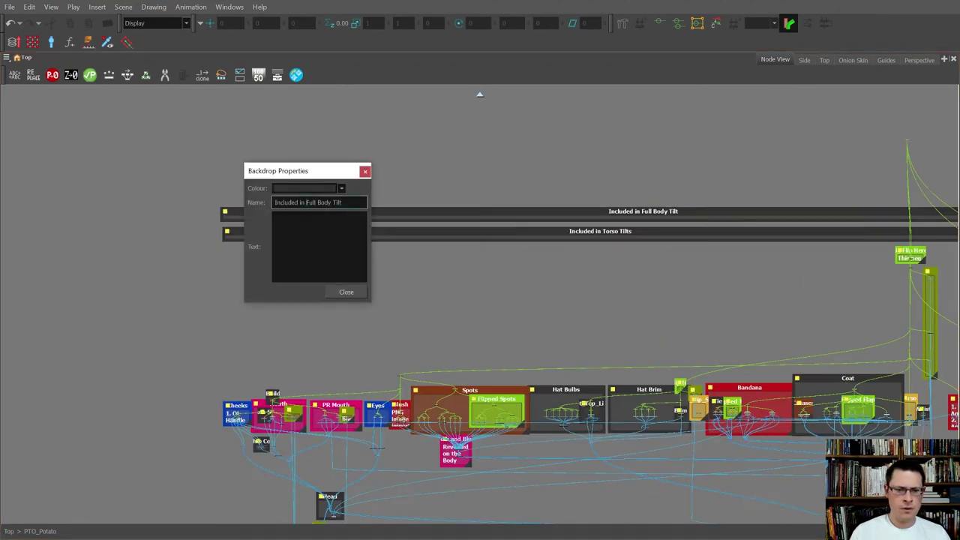
pyautogui.moveTo(343, 202); pyautogui.dragTo(306, 202)
pyautogui.write('Torso a')
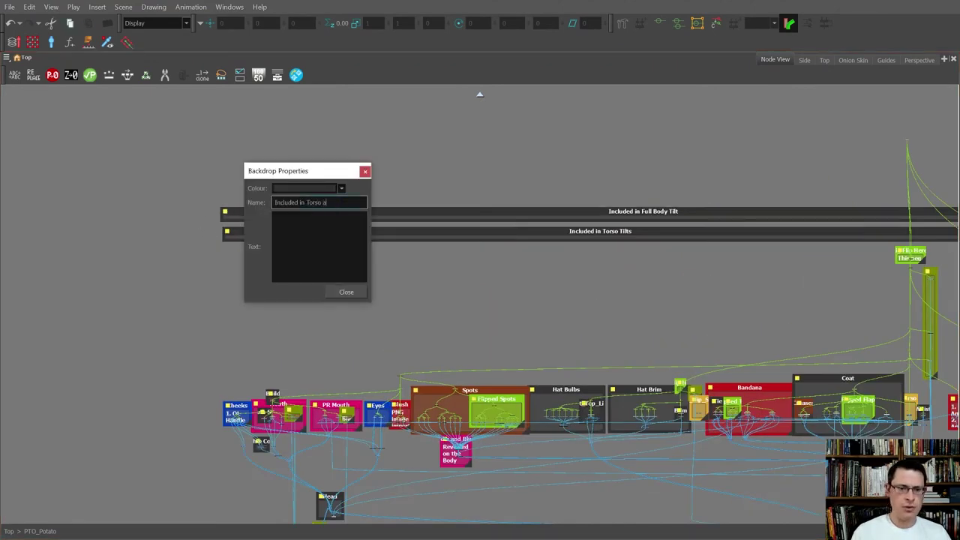
pyautogui.write('nd L')
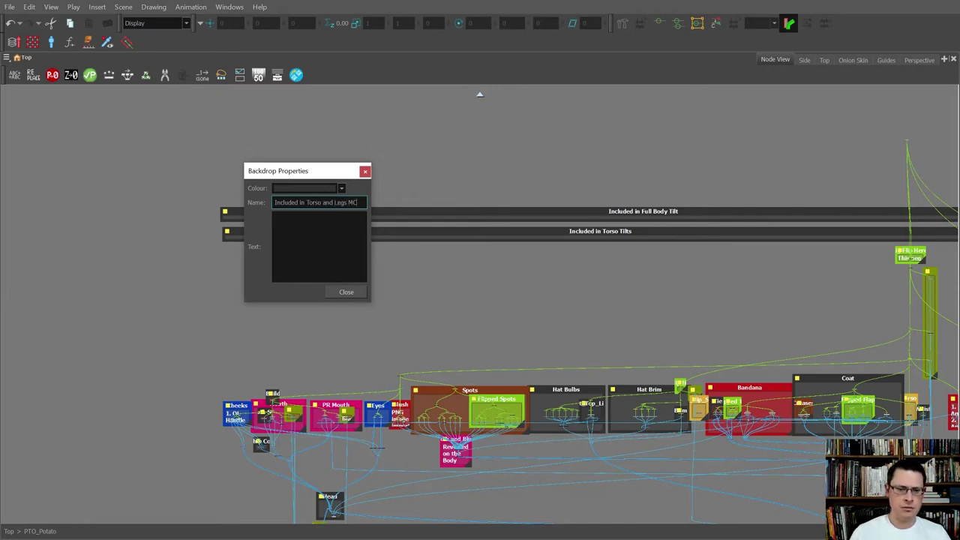
pyautogui.write('egs Tilts MC')
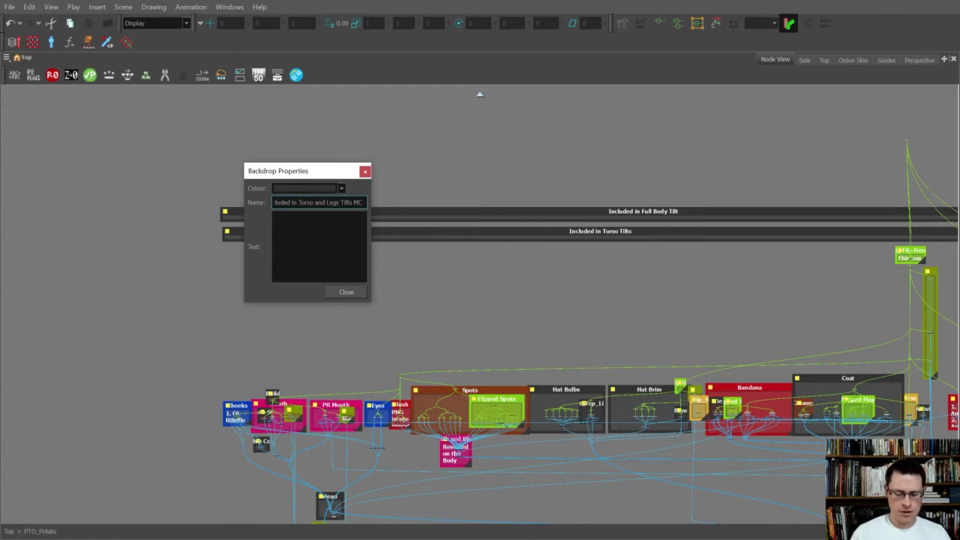
pyautogui.write("'s")
pyautogui.press('Return')
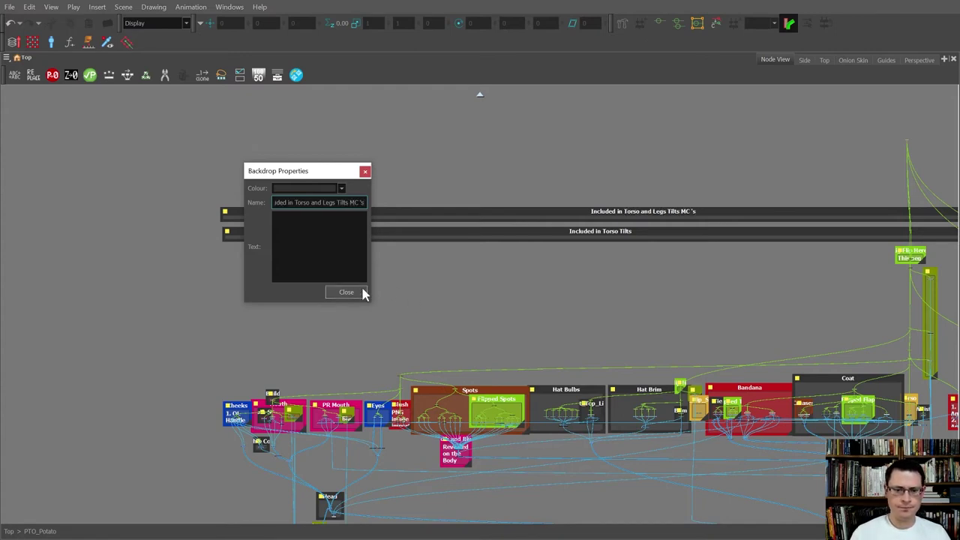
pyautogui.click(346, 291)
# Restore the full workspace layout and return the node view to the top-level PTO Potato V01 backdrop.
pyautogui.scroll(-5, 225, 289)
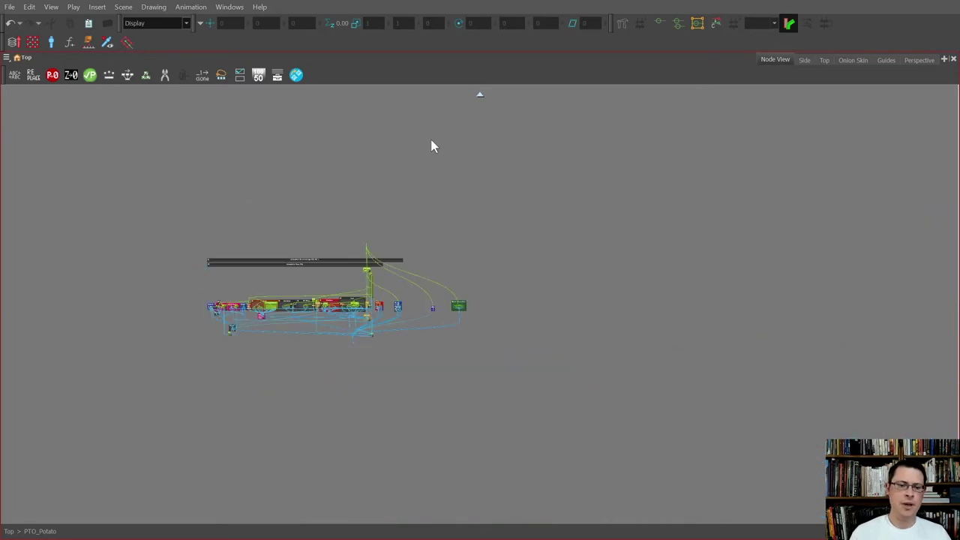
pyautogui.hotkey('ctrl', 'f')
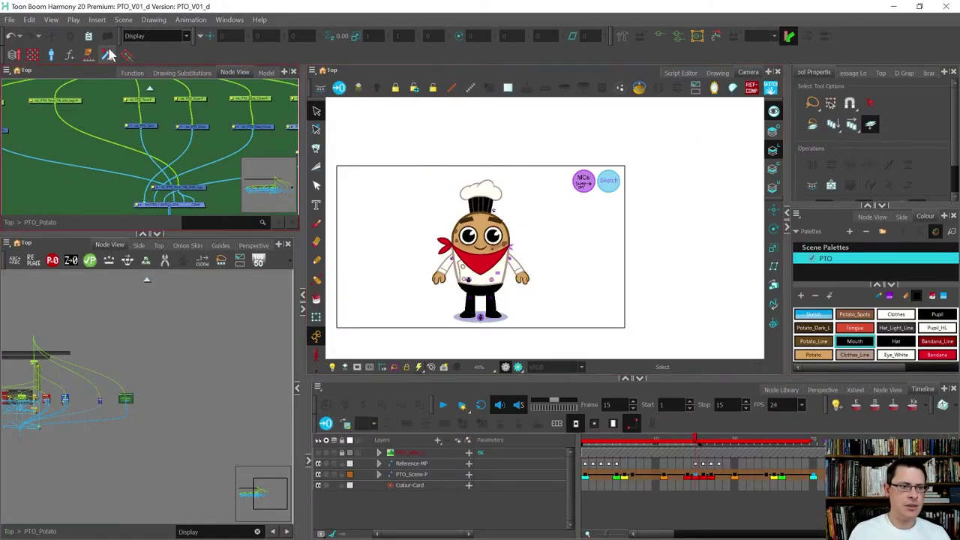
pyautogui.press('f')
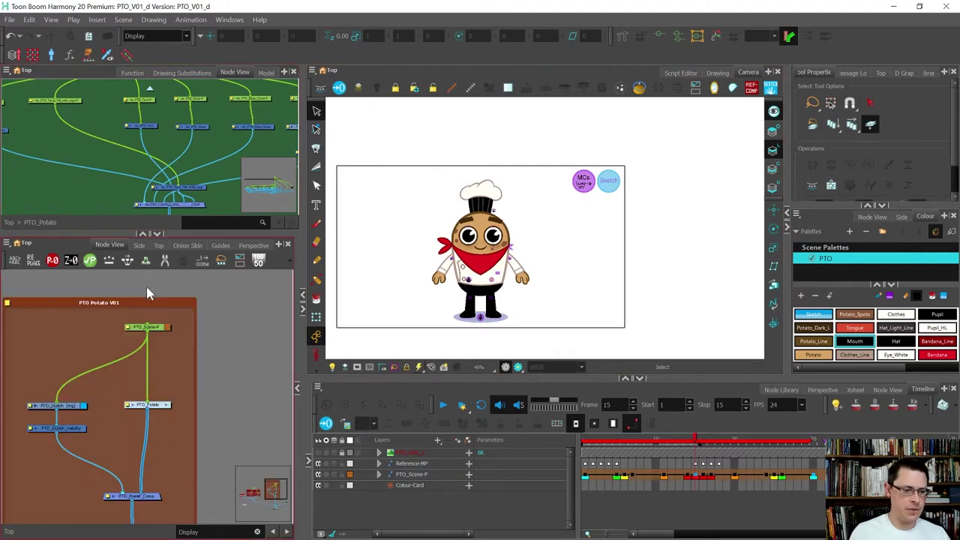
pyautogui.scroll(-1, 212, 291)
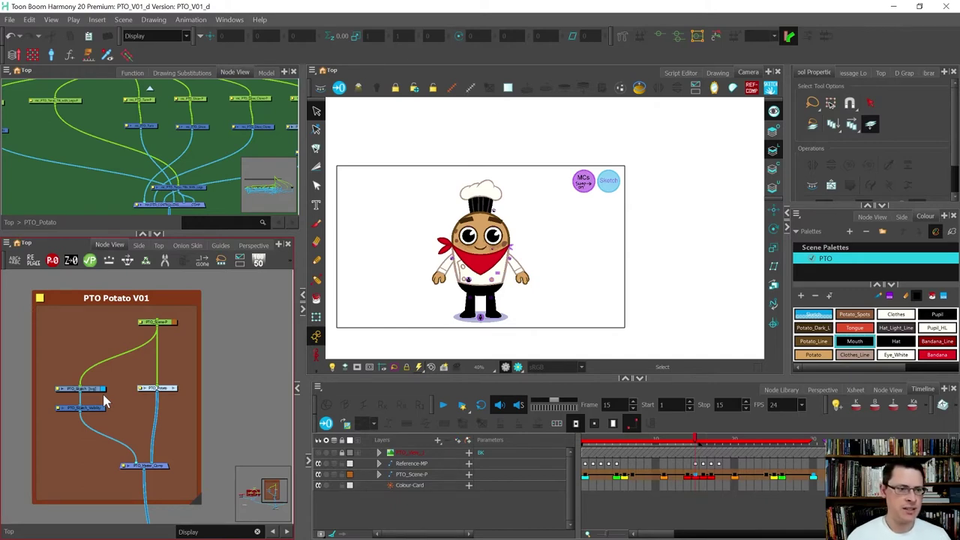
# Move the stray node beside the Master Controllers composite up beneath its own peg, in line with the other controllers.
pyautogui.moveTo(203, 187); pyautogui.dragTo(85, 125)
pyautogui.scroll(-3, 143, 185)
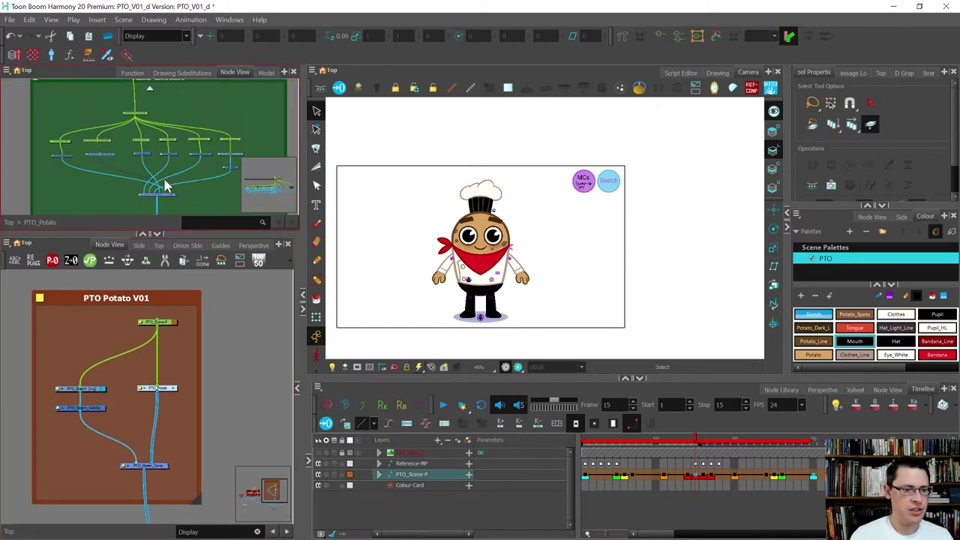
pyautogui.scroll(1, 165, 185)
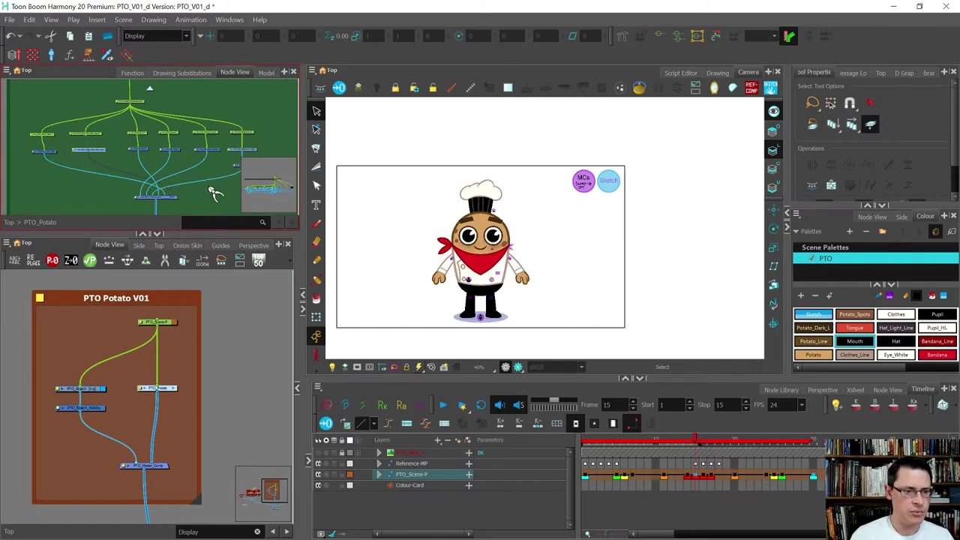
# Try cutting the master controllers' links to their composite and routing them through an additional composite.
pyautogui.click(85, 187)
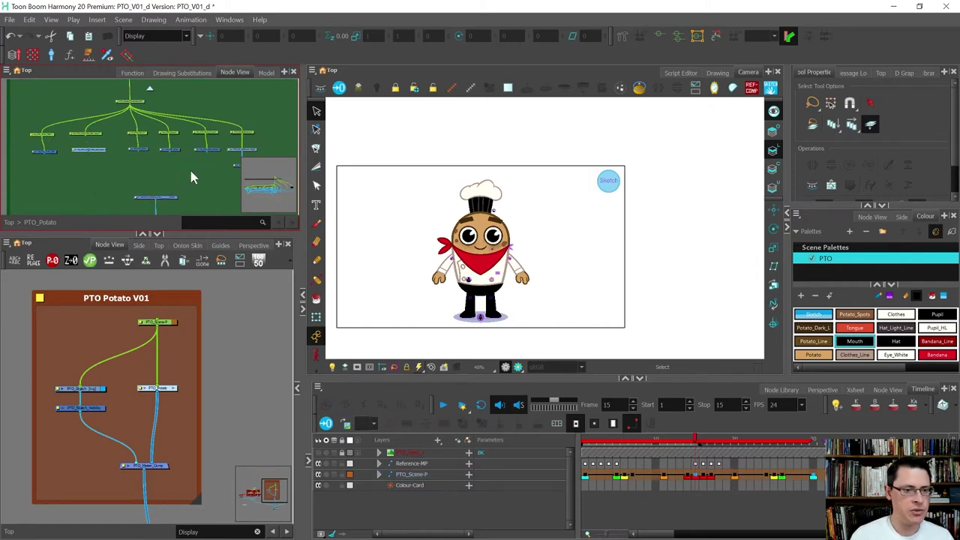
pyautogui.scroll(-2, 28, 146)
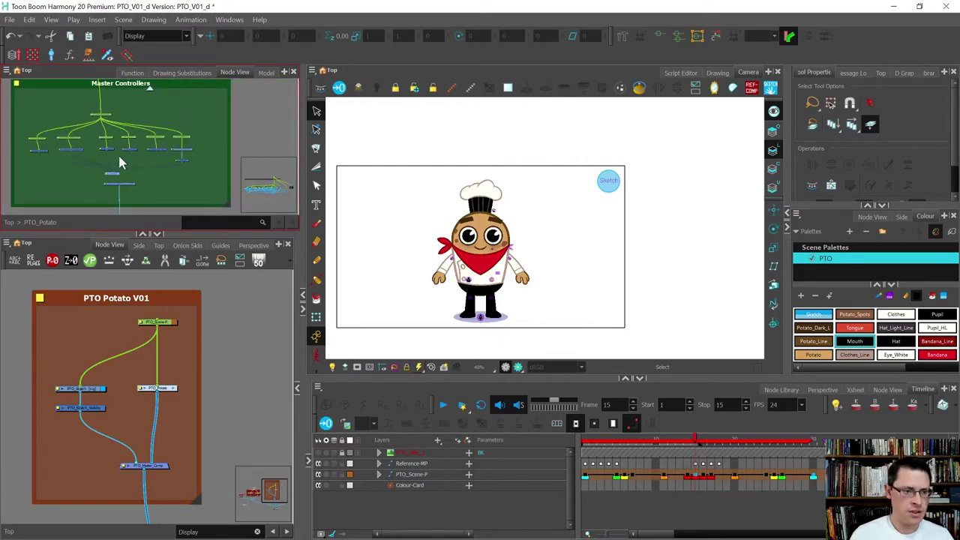
pyautogui.scroll(4, 112, 177)
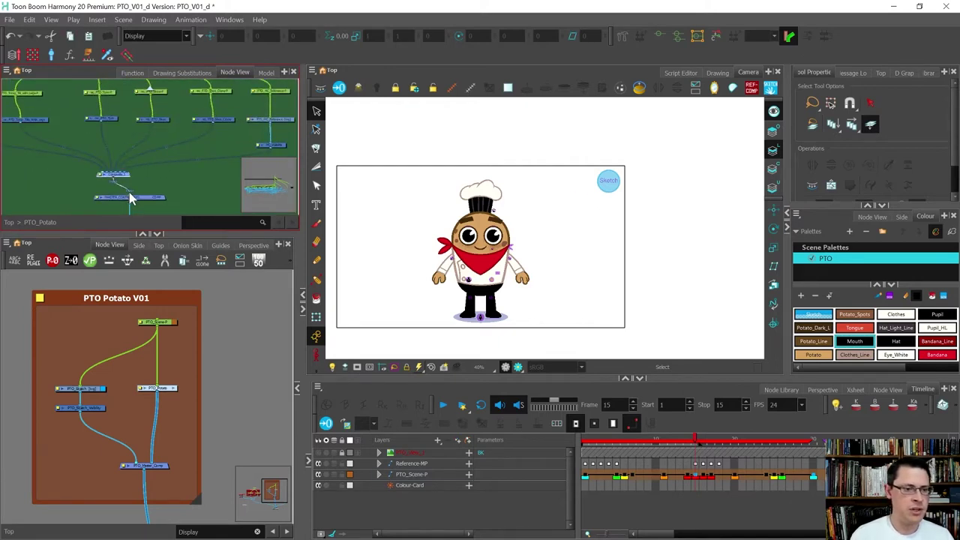
pyautogui.click(124, 180)
pyautogui.hotkey('ctrl', 'z')
pyautogui.hotkey('ctrl', 'z')
pyautogui.hotkey('ctrl', 'z')
pyautogui.scroll(-4, 141, 156)
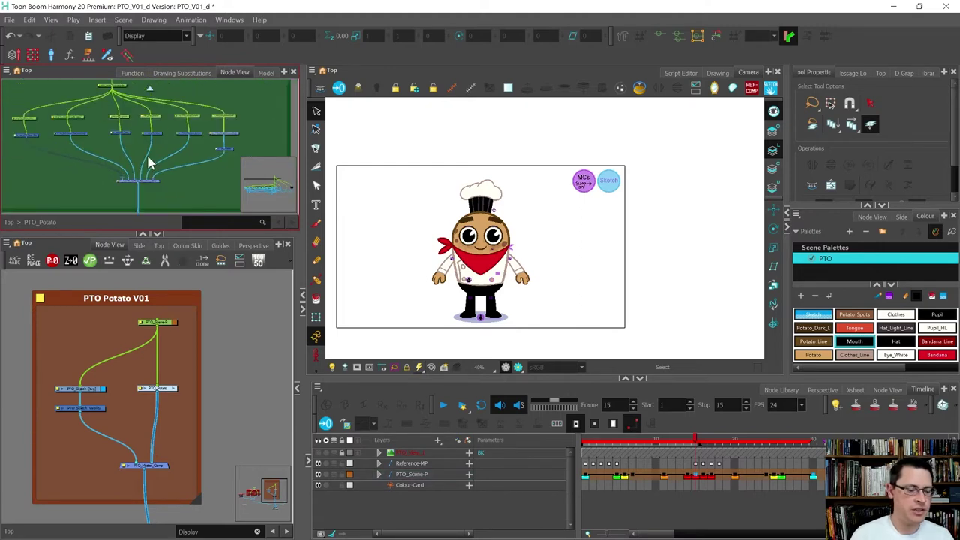
pyautogui.scroll(-1, 173, 158)
pyautogui.scroll(-2, 174, 171)
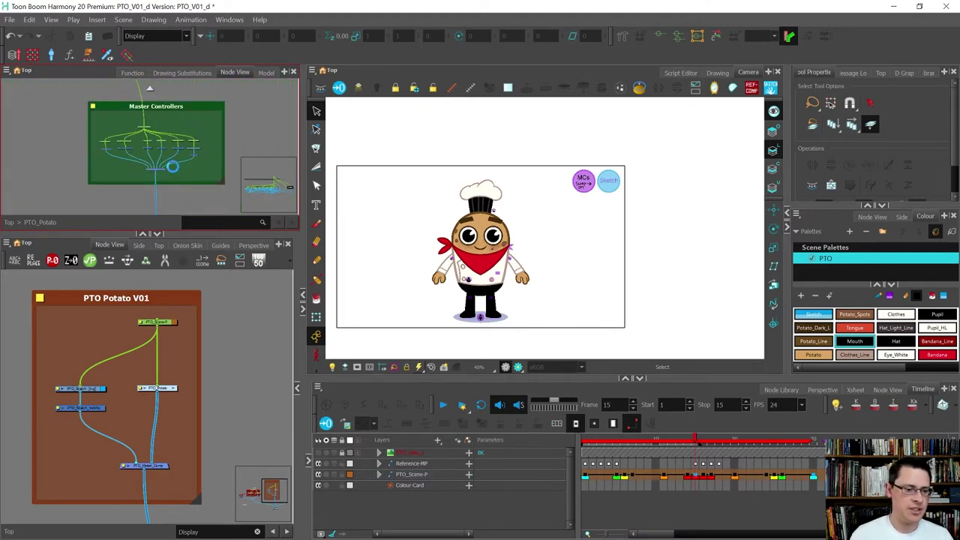
# Check the group name in the PTO_Potato node's layer properties and close them.
pyautogui.click(67, 363)
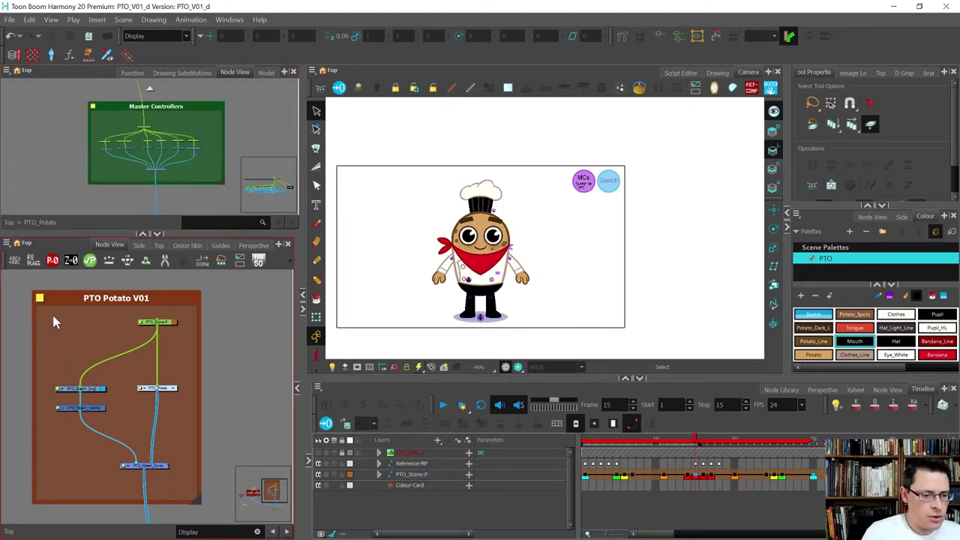
pyautogui.scroll(3, 149, 385)
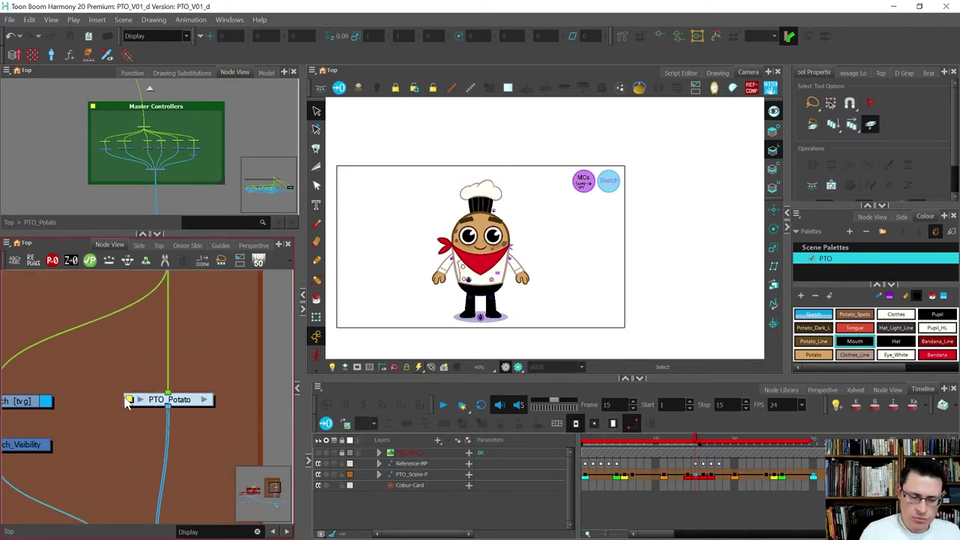
pyautogui.click(129, 400)
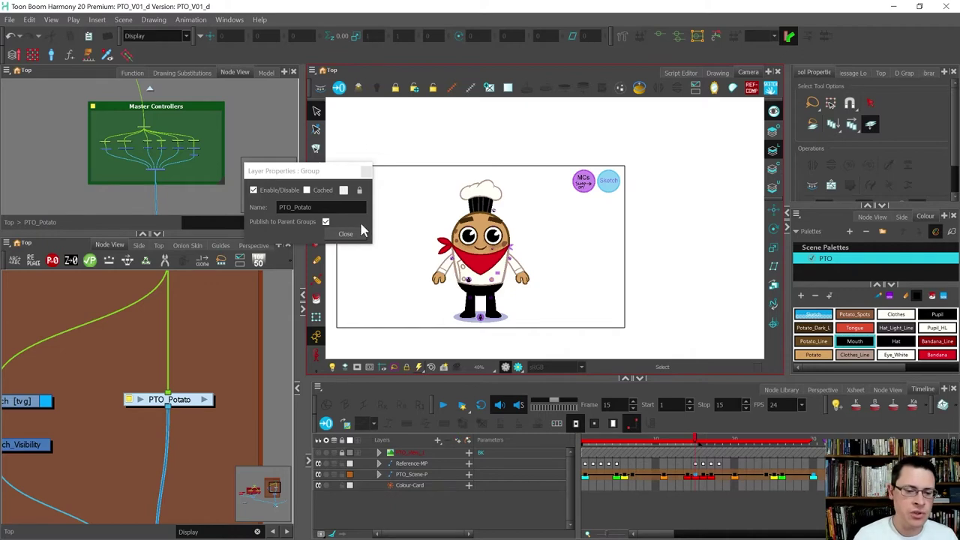
pyautogui.click(344, 235)
pyautogui.click(204, 398)
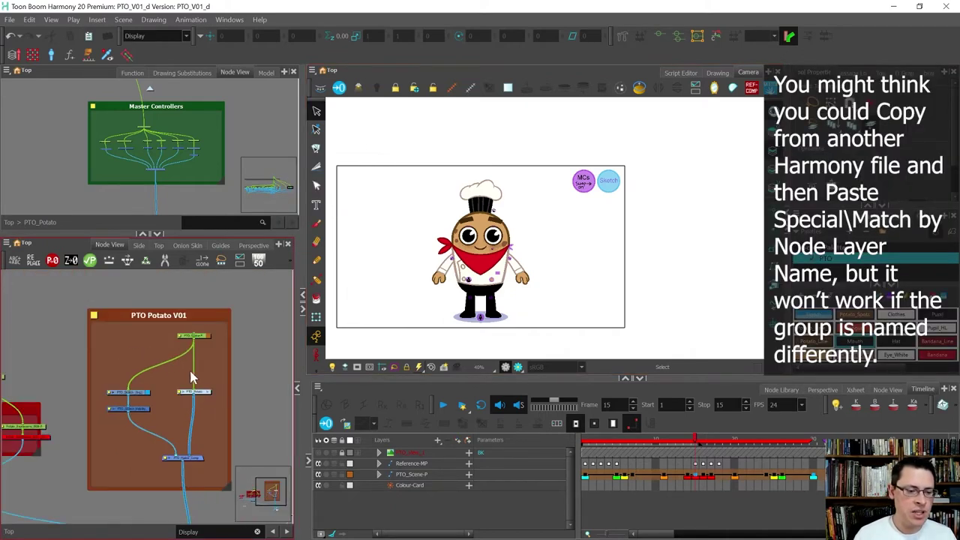
# Rename the potato rig's top-level backdrop to "PTO Potato V02".
pyautogui.click(88, 312)
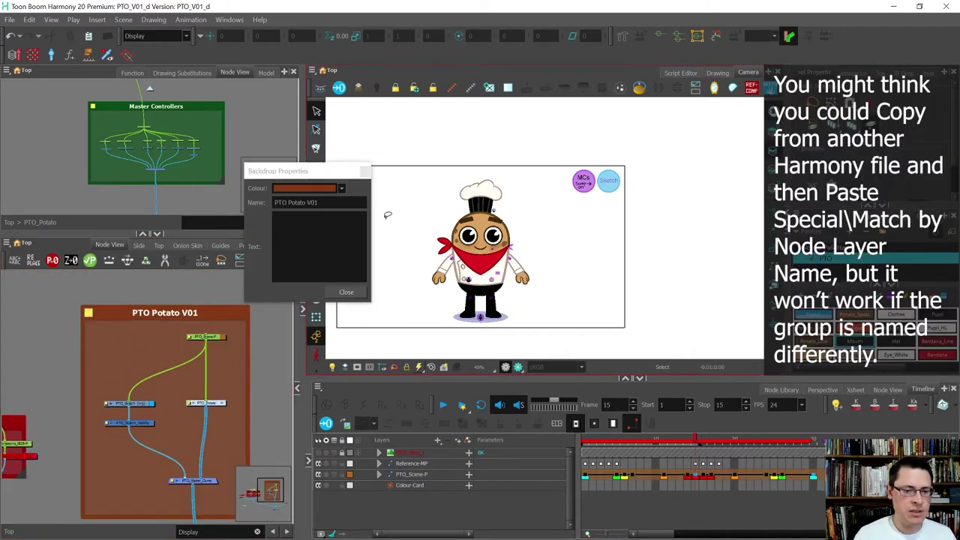
pyautogui.write('2')
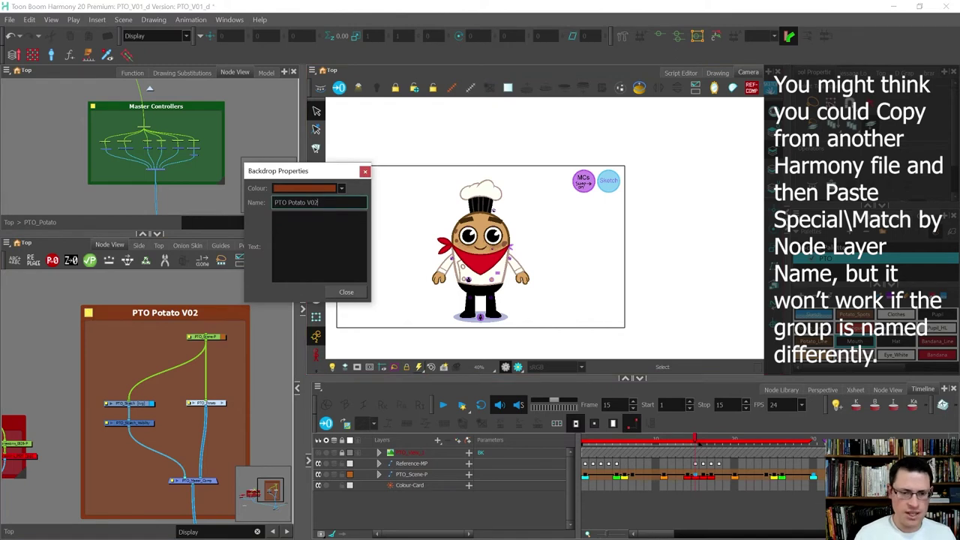
# Close the backdrop properties and save the scene under the new name PTO_V02 in the Save_To folder.
pyautogui.click(345, 292)
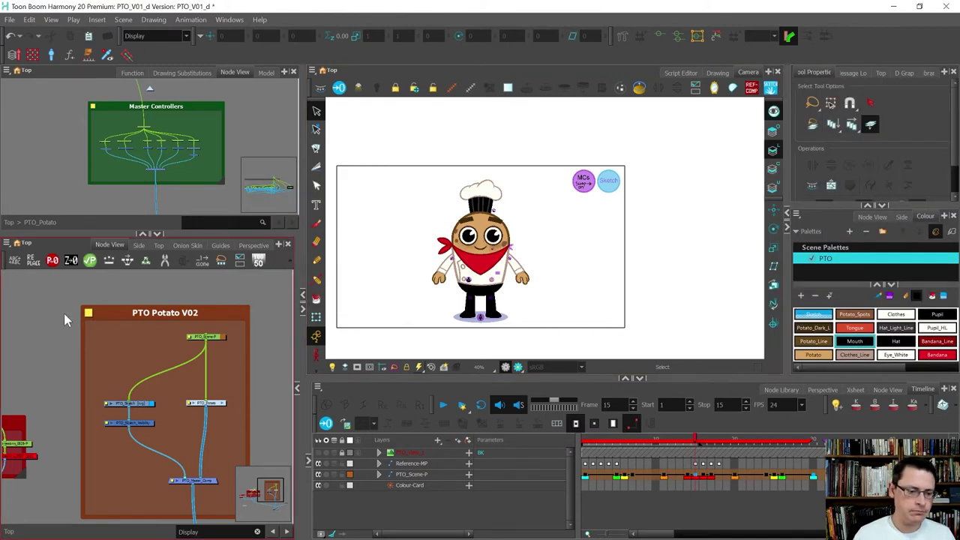
pyautogui.scroll(-1, 64, 313)
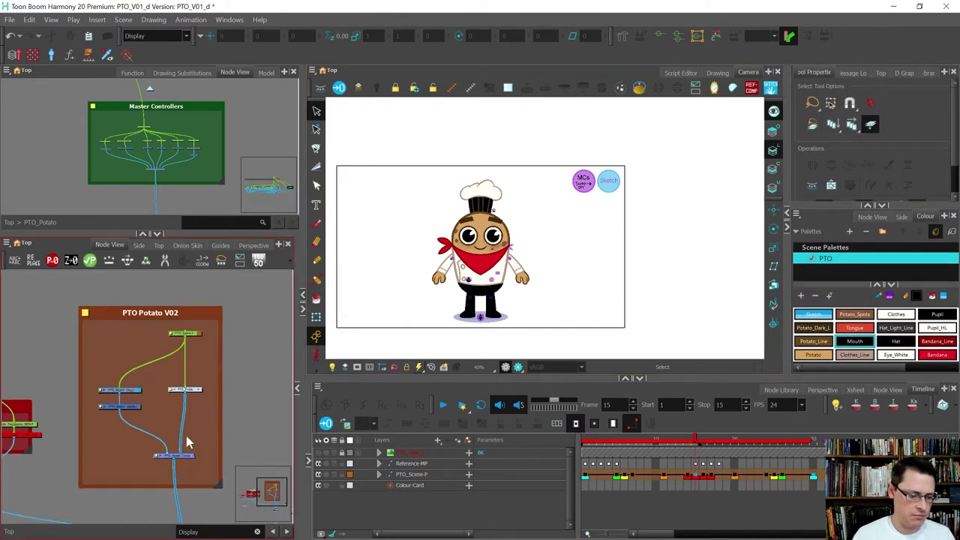
pyautogui.scroll(-3, 218, 375)
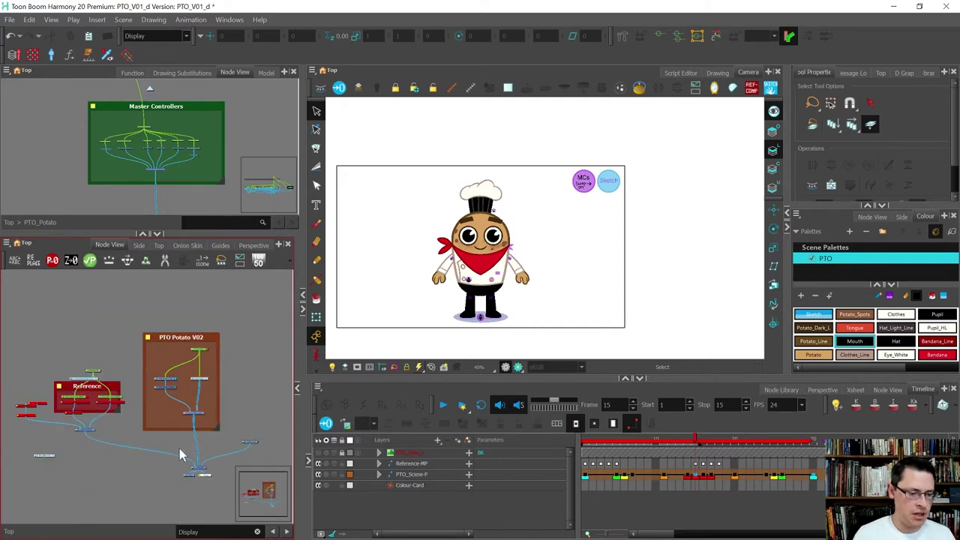
pyautogui.scroll(3, 215, 446)
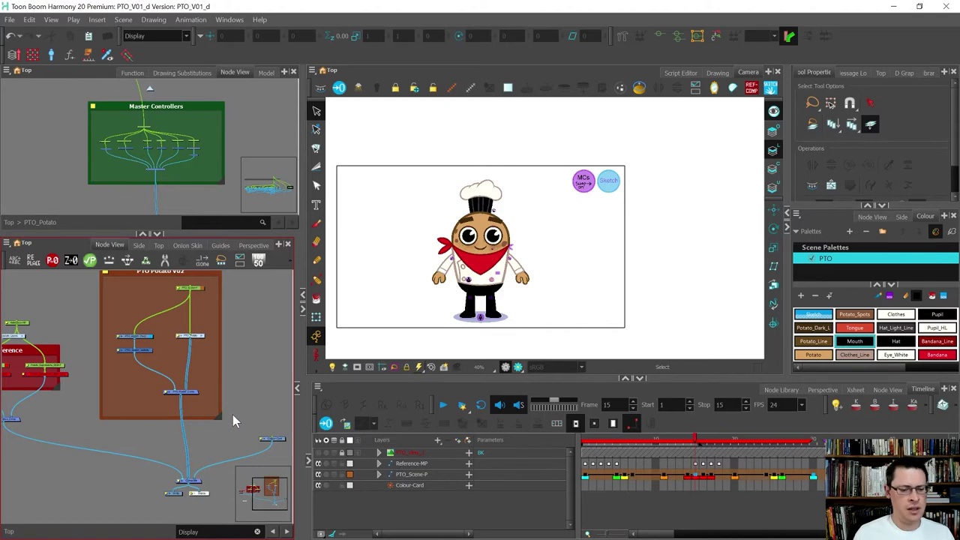
pyautogui.scroll(-1, 215, 468)
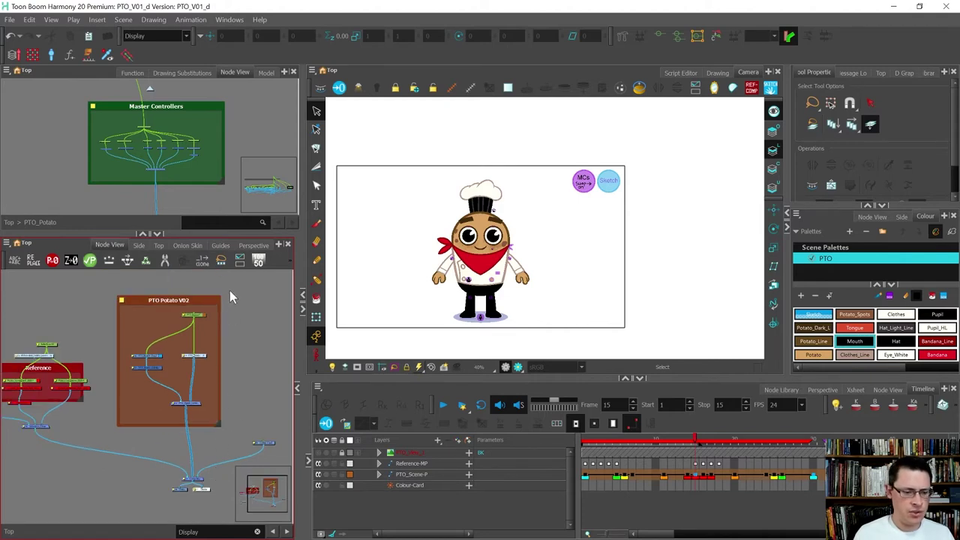
pyautogui.moveTo(103, 436); pyautogui.dragTo(103, 436)
pyautogui.click(102, 437)
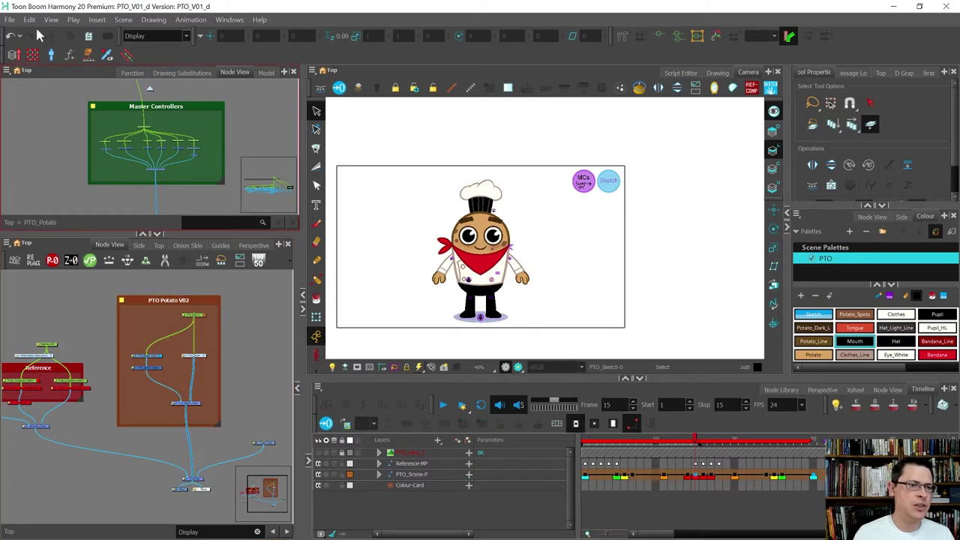
pyautogui.click(10, 20)
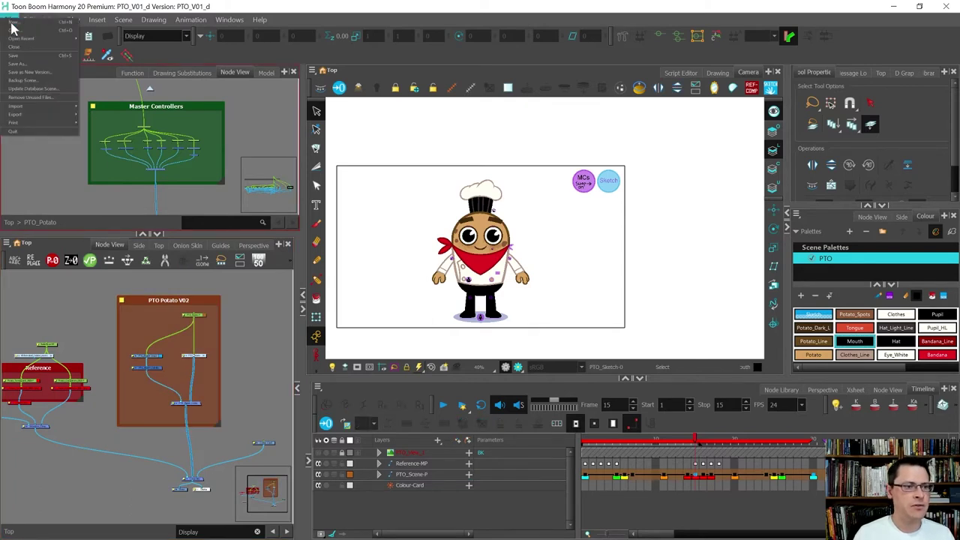
pyautogui.click(22, 63)
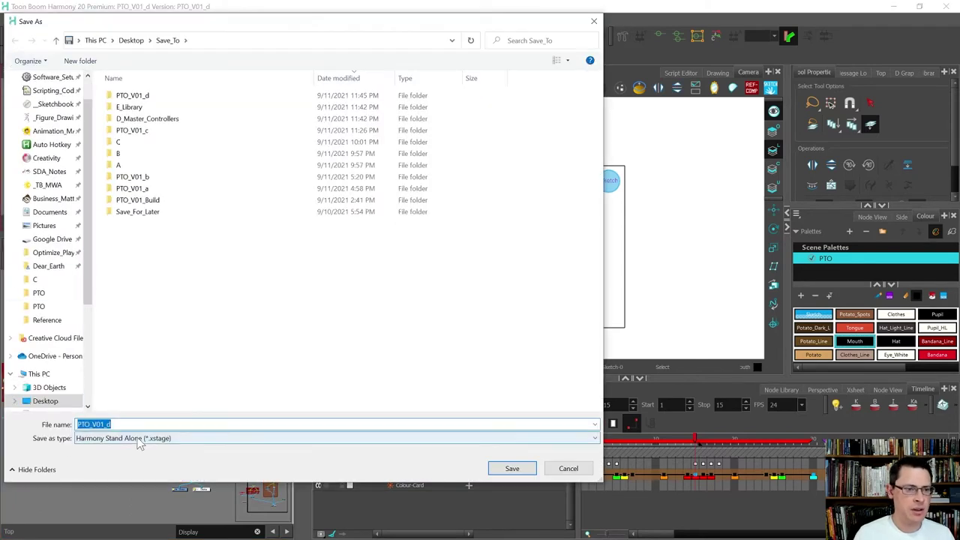
pyautogui.moveTo(112, 423)
pyautogui.mouseDown()
pyautogui.moveTo(91, 424)
pyautogui.moveTo(100, 423)
pyautogui.mouseUp()
pyautogui.write('2')
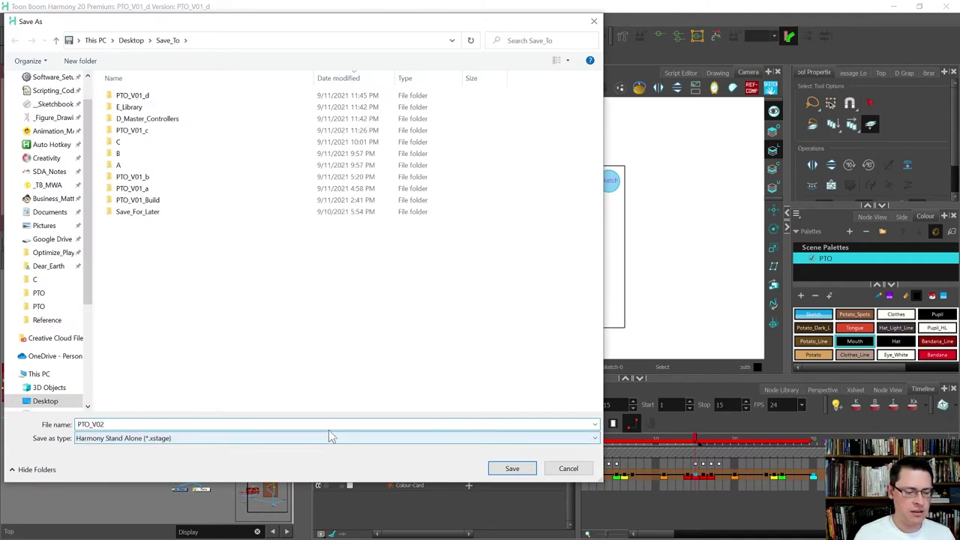
pyautogui.click(499, 466)
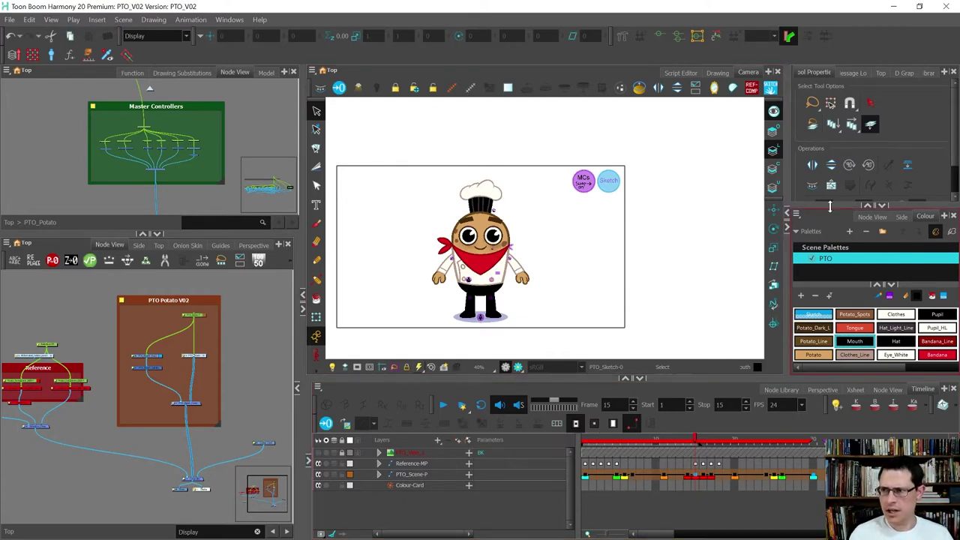
# Find the PTO folder under _TB_MWA > _MWA in the library and give it the right to modify.
pyautogui.click(838, 141)
pyautogui.click(926, 73)
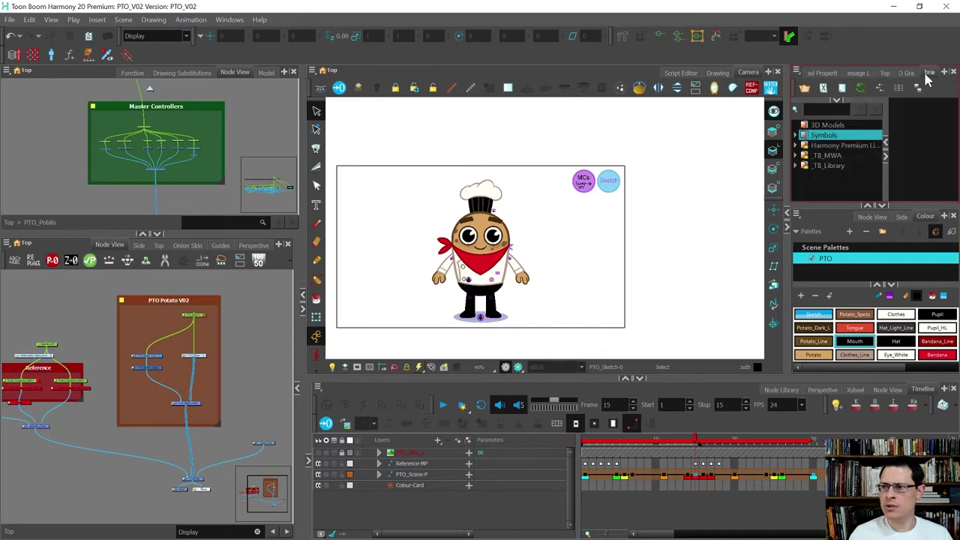
pyautogui.click(807, 156)
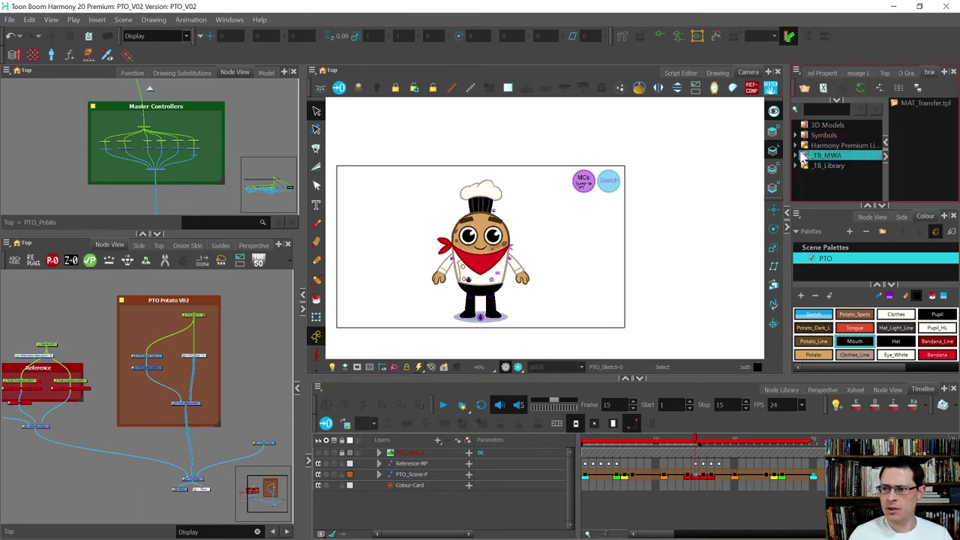
pyautogui.click(795, 155)
pyautogui.click(815, 164)
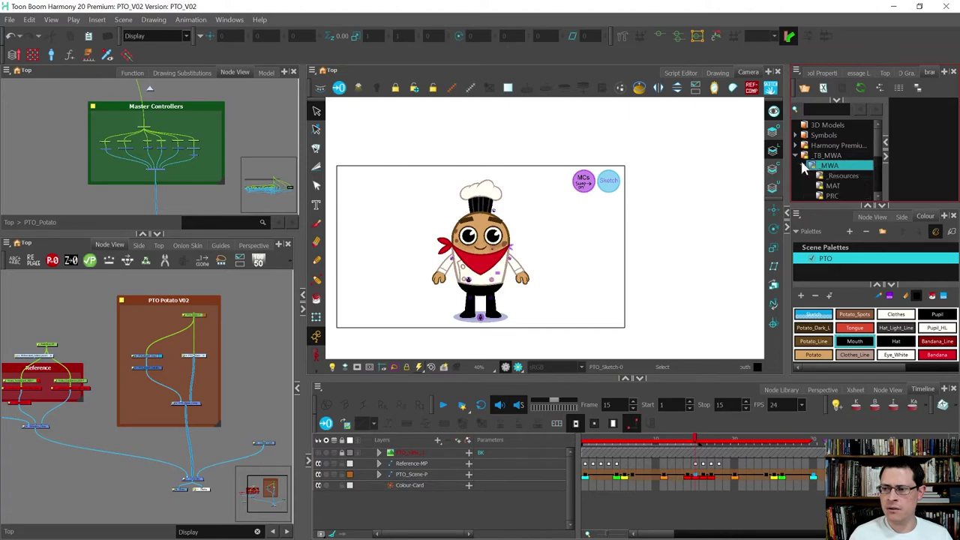
pyautogui.doubleClick(818, 166)
pyautogui.scroll(-2, 818, 172)
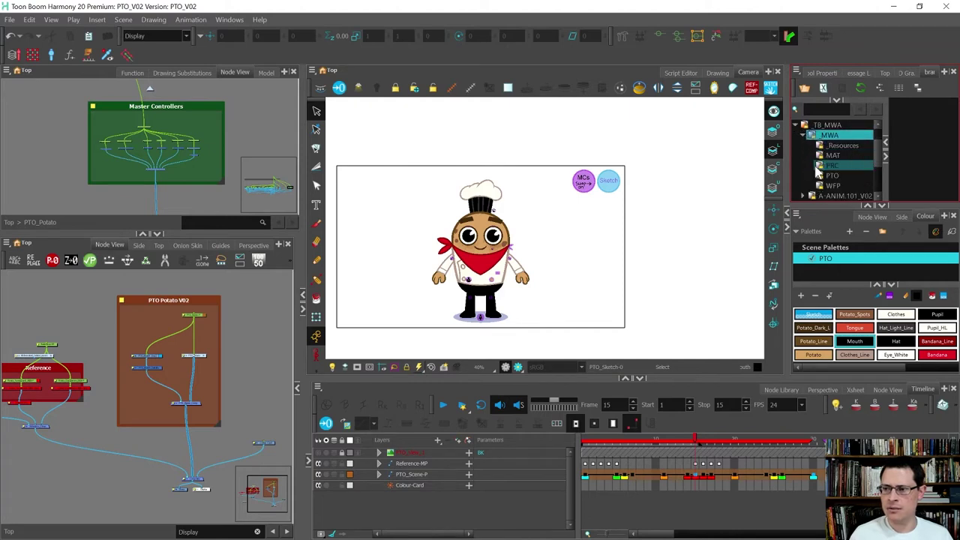
pyautogui.click(827, 175)
pyautogui.rightClick(828, 177)
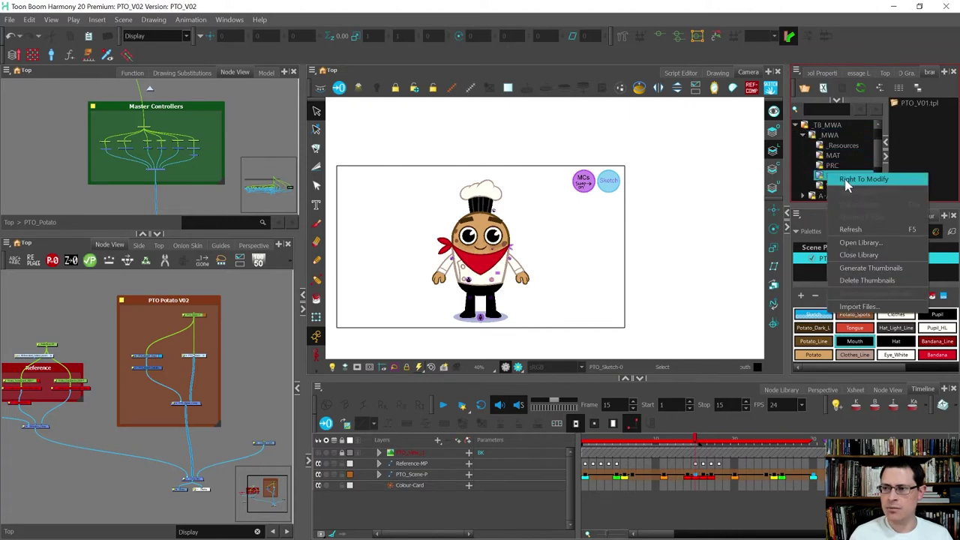
pyautogui.click(854, 179)
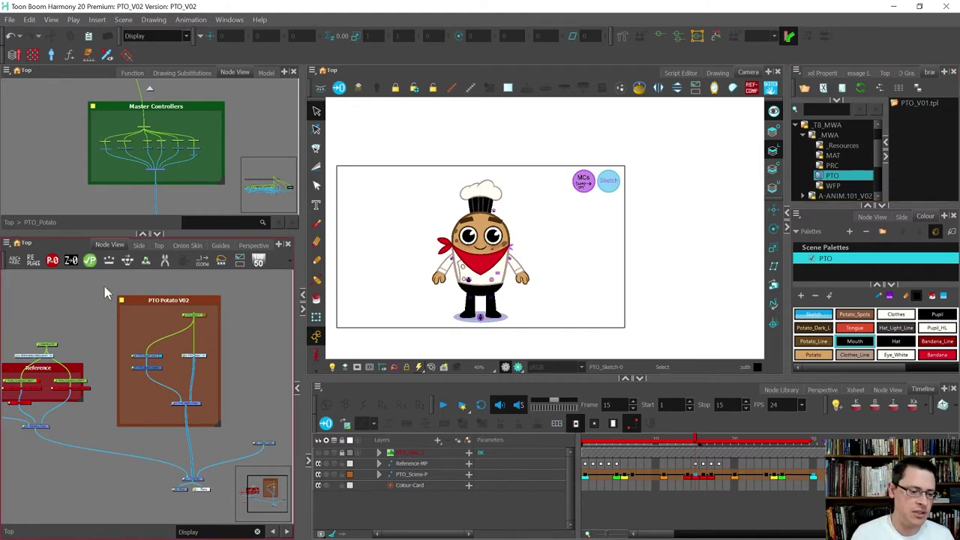
# Store the whole PTO Potato V02 backdrop network in the PTO library folder as a template named PTO_V02.
pyautogui.moveTo(105, 287); pyautogui.dragTo(236, 431)
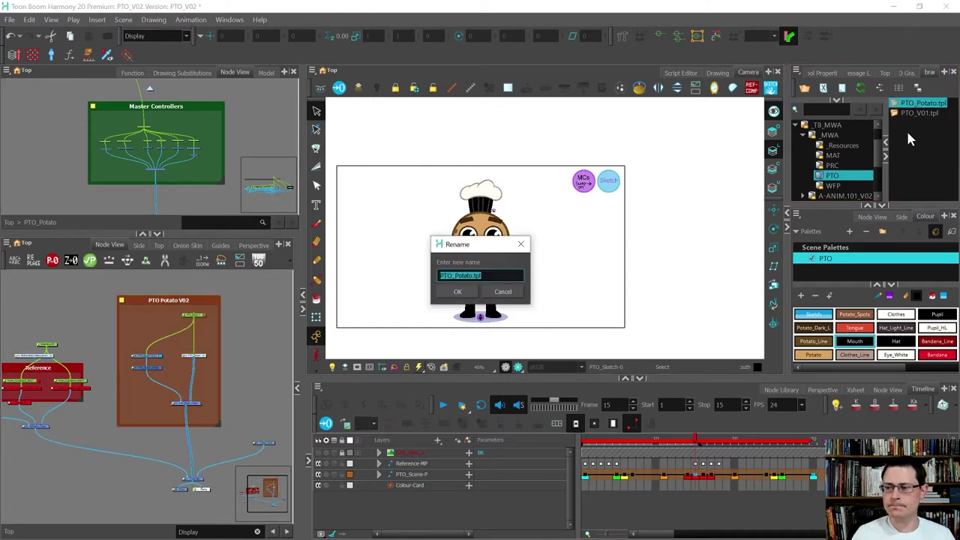
pyautogui.write('P')
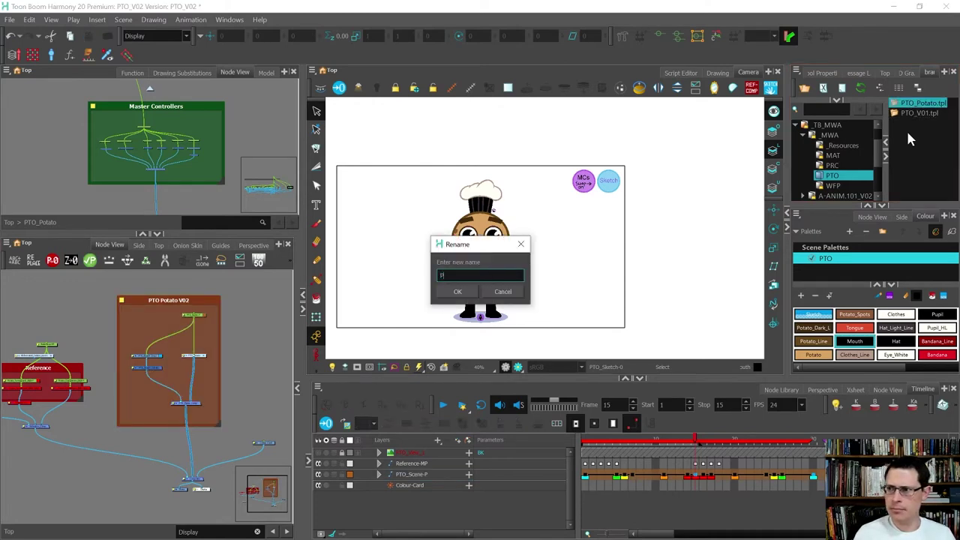
pyautogui.write('TO_V02')
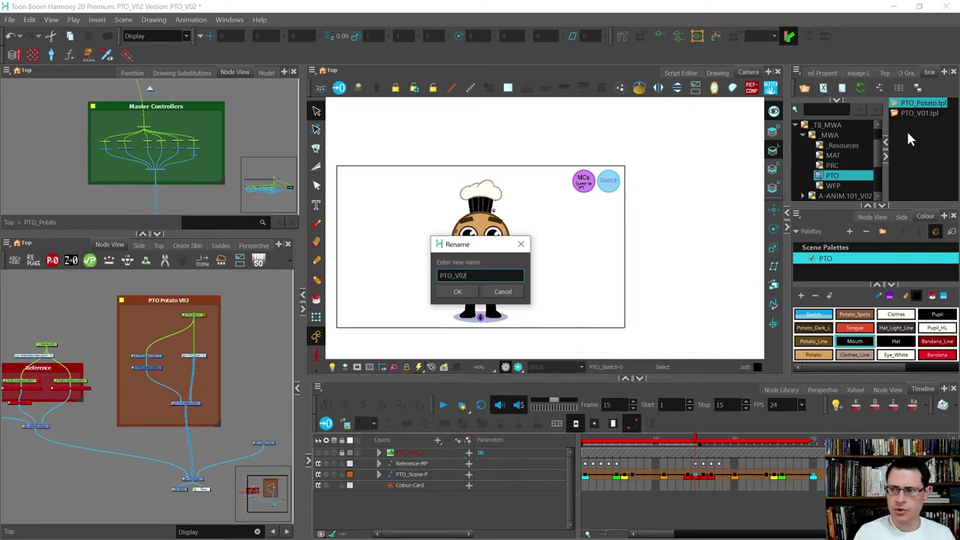
pyautogui.press('Return')
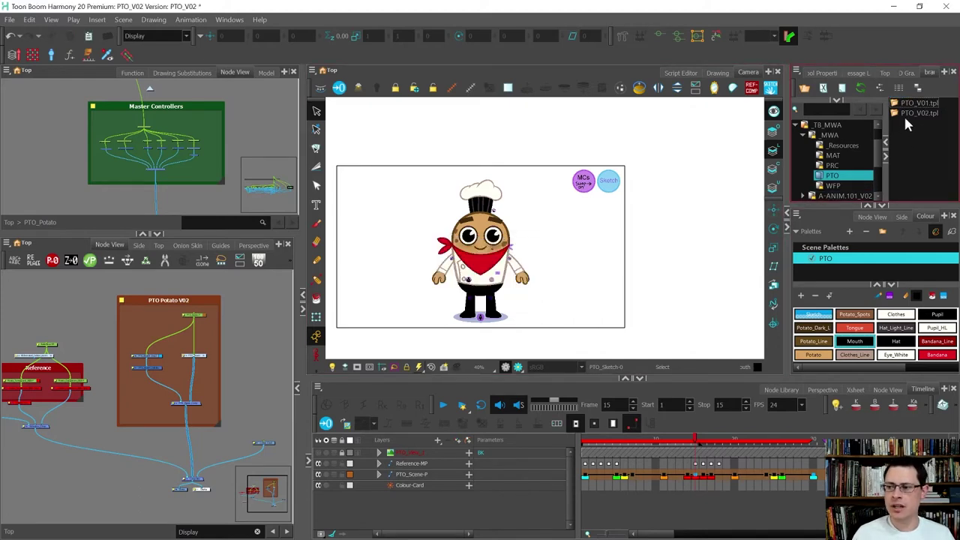
# Check the PTO folder's modify rights and open the PTO_V02 template for editing.
pyautogui.rightClick(838, 177)
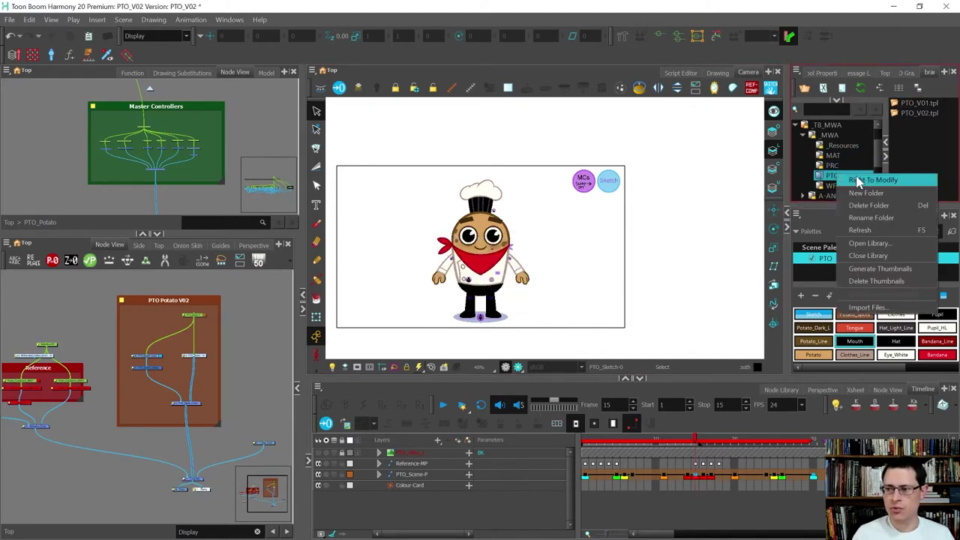
pyautogui.click(855, 180)
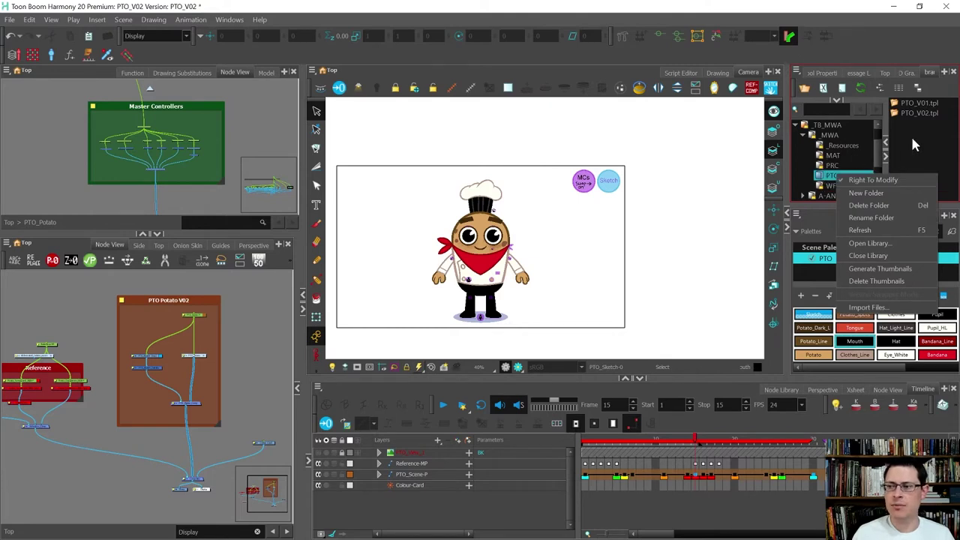
pyautogui.rightClick(904, 111)
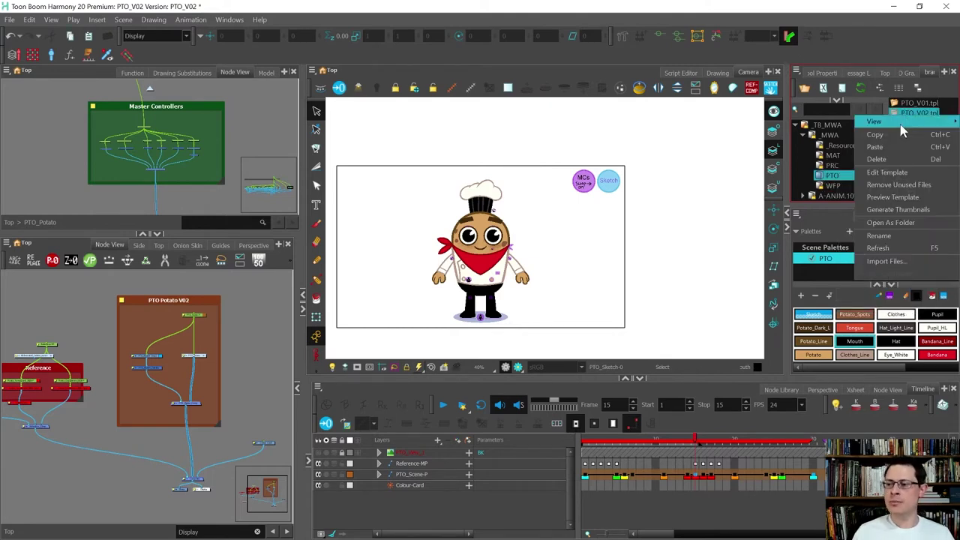
pyautogui.click(901, 173)
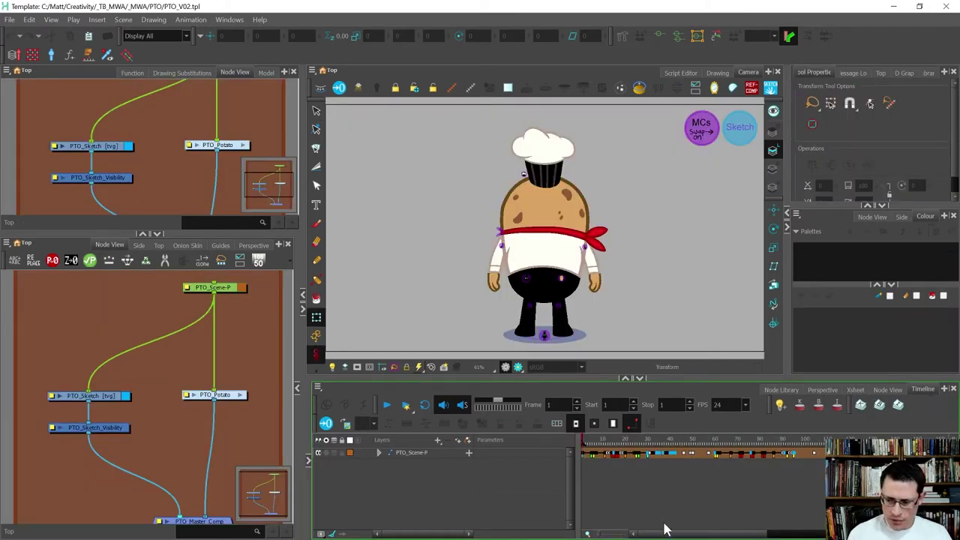
# Move the PTO_Scene-P pose keyframes at frames 5, 6 and 7 to frames 2, 3 and 4.
pyautogui.press('2')
pyautogui.press('2')
pyautogui.press('2')
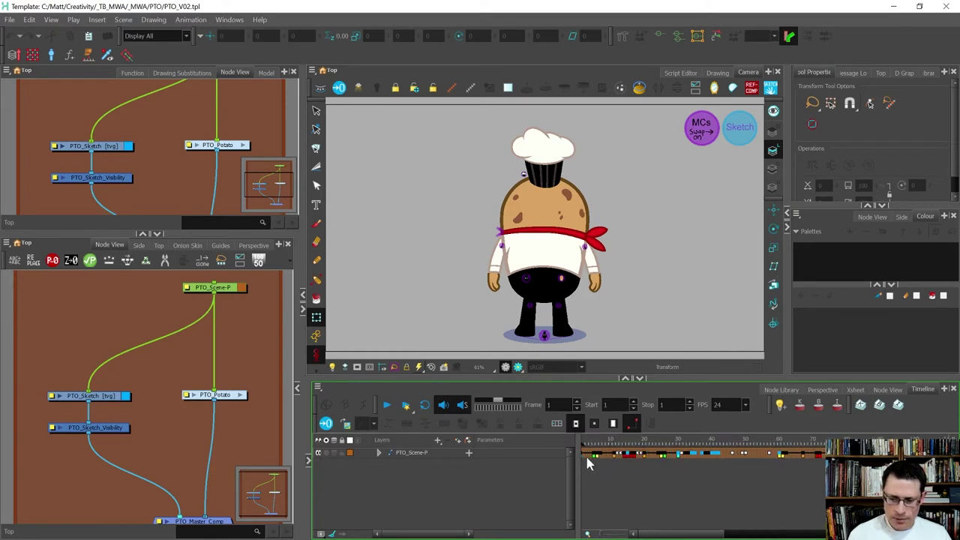
pyautogui.moveTo(651, 535); pyautogui.dragTo(632, 531)
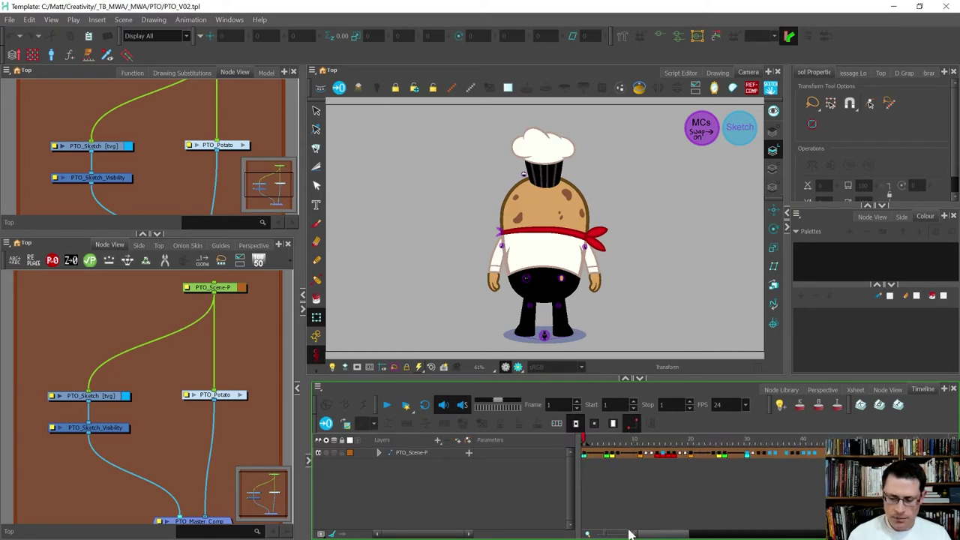
pyautogui.click(607, 455)
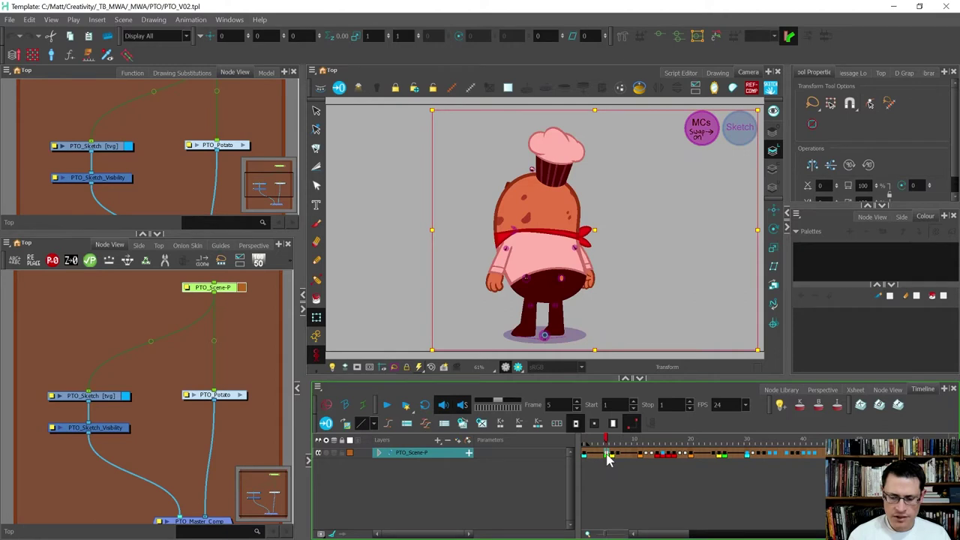
pyautogui.click(589, 454)
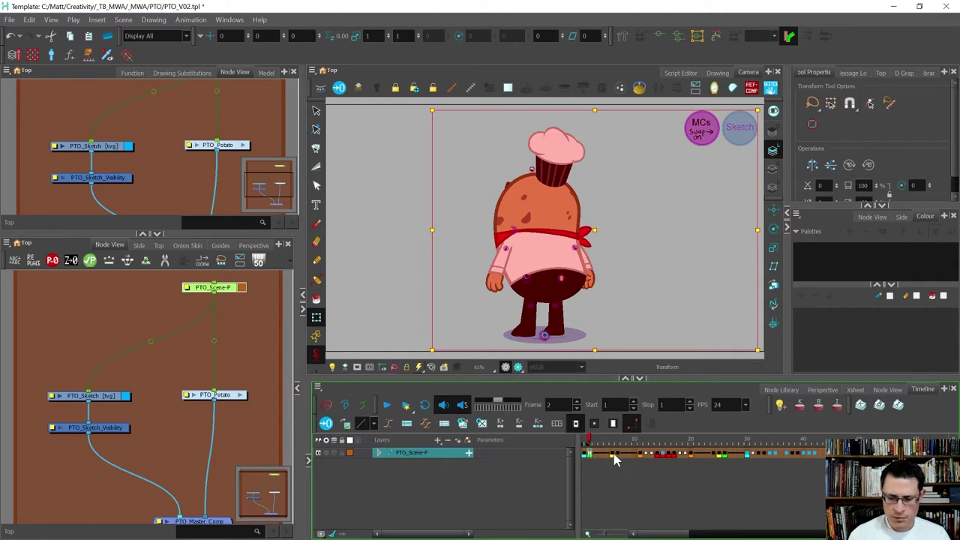
pyautogui.click(614, 455)
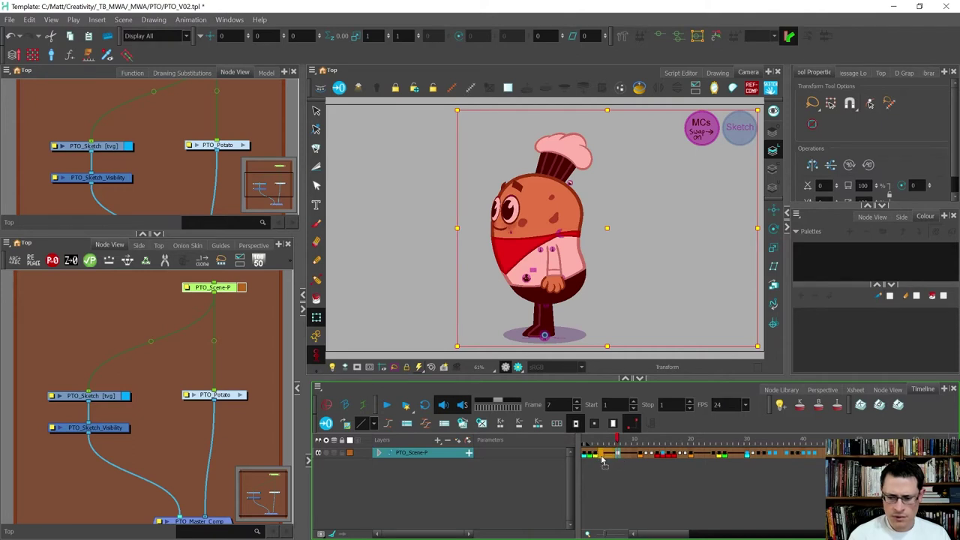
# Move the pose keyframes at frames 11, 14–17 and 20 to frames 5, 6–9 and 10, clearing the leftover keys between.
pyautogui.click(635, 455)
pyautogui.click(640, 455)
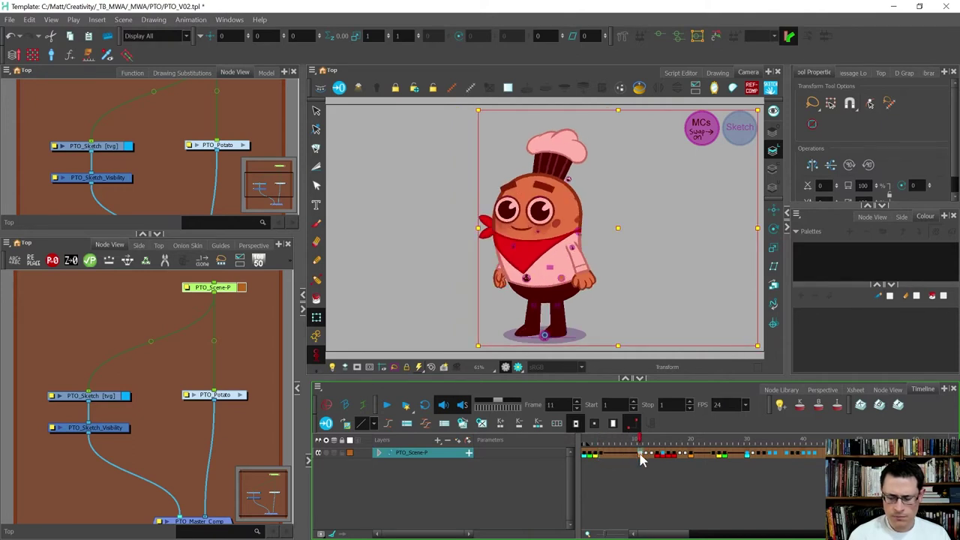
pyautogui.click(657, 455)
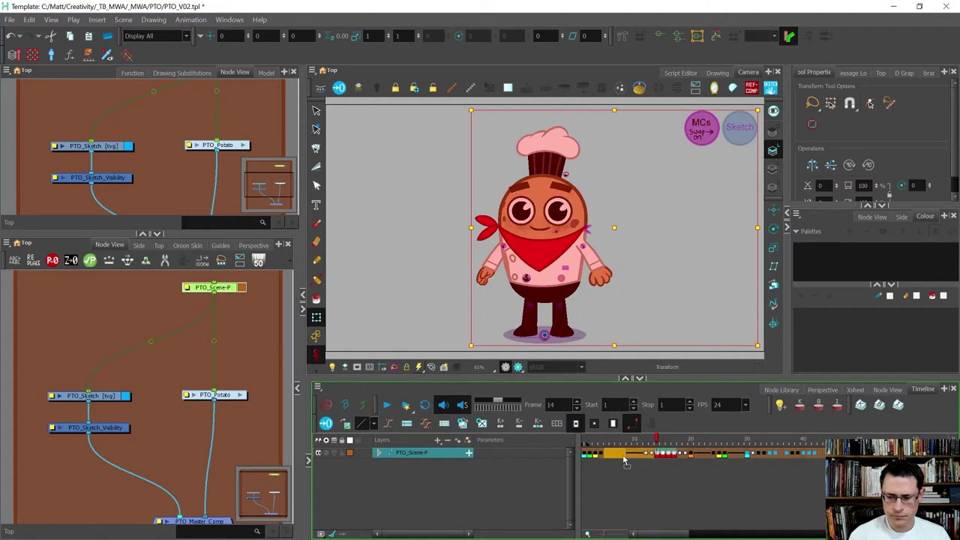
pyautogui.click(629, 454)
pyautogui.click(691, 454)
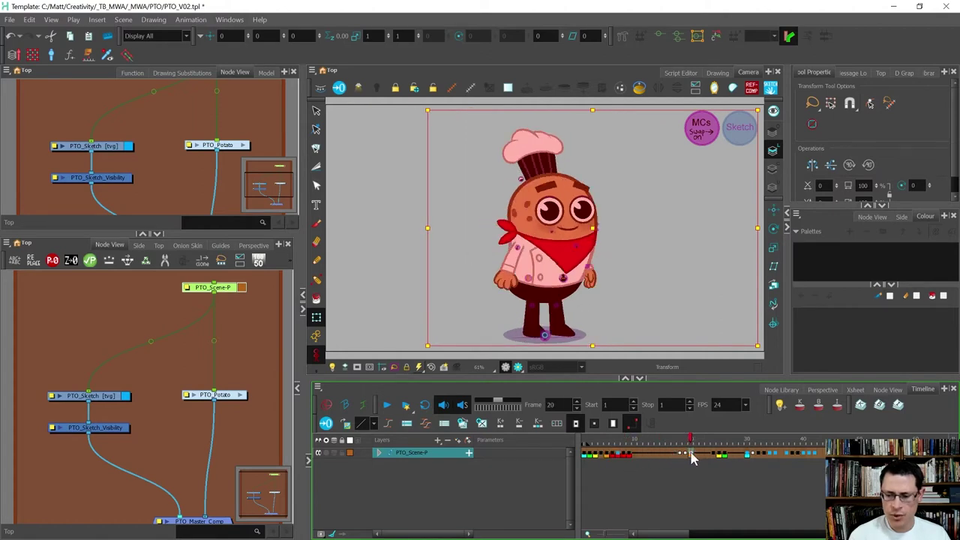
pyautogui.keyDown('shift'); pyautogui.click(634, 453); pyautogui.keyUp('shift')
pyautogui.press('Delete')
# Move the pose keyframes at frames 24–26 to frames 11–13 and the back-view pose at frame 30 to frame 14.
pyautogui.click(716, 456)
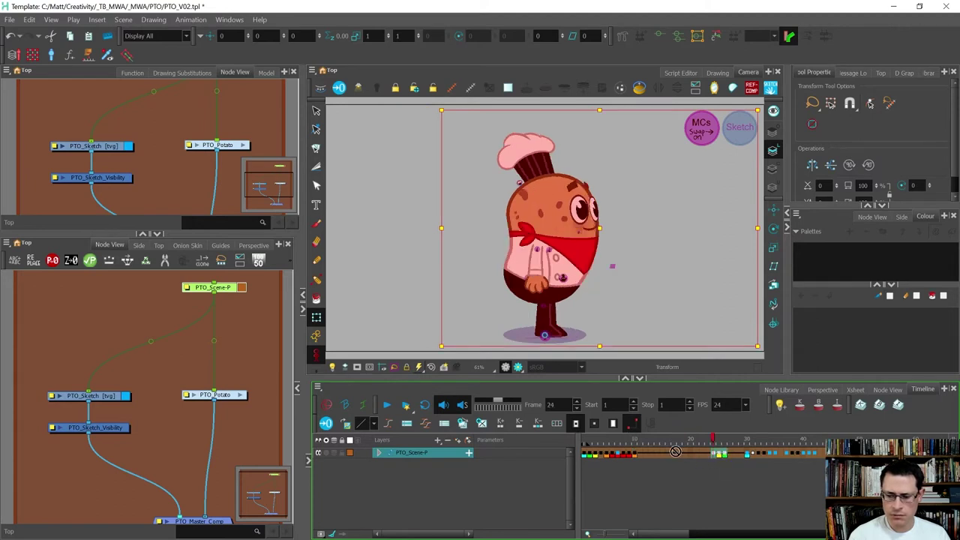
pyautogui.click(650, 454)
pyautogui.moveTo(749, 459); pyautogui.dragTo(657, 458)
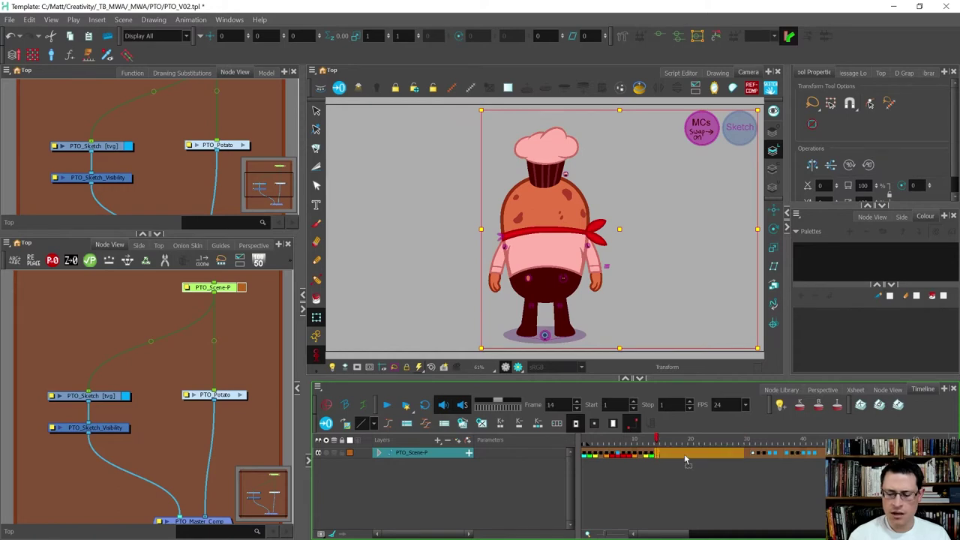
pyautogui.press('Delete')
pyautogui.click(755, 454)
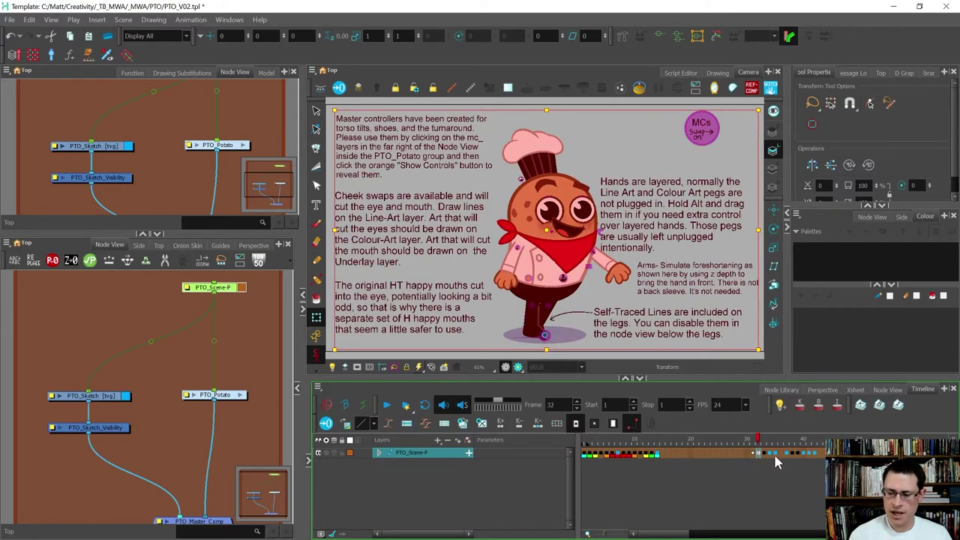
# Move the note pose keyframes at frames 32–35 to frames 15–18 and mark those frames purple.
pyautogui.moveTo(755, 456); pyautogui.dragTo(680, 457)
pyautogui.click(679, 455)
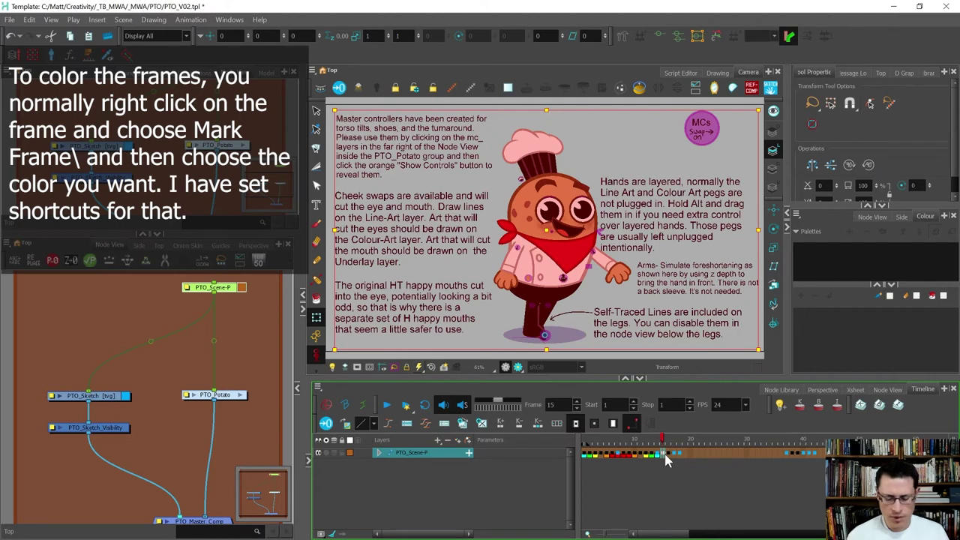
pyautogui.press('6')
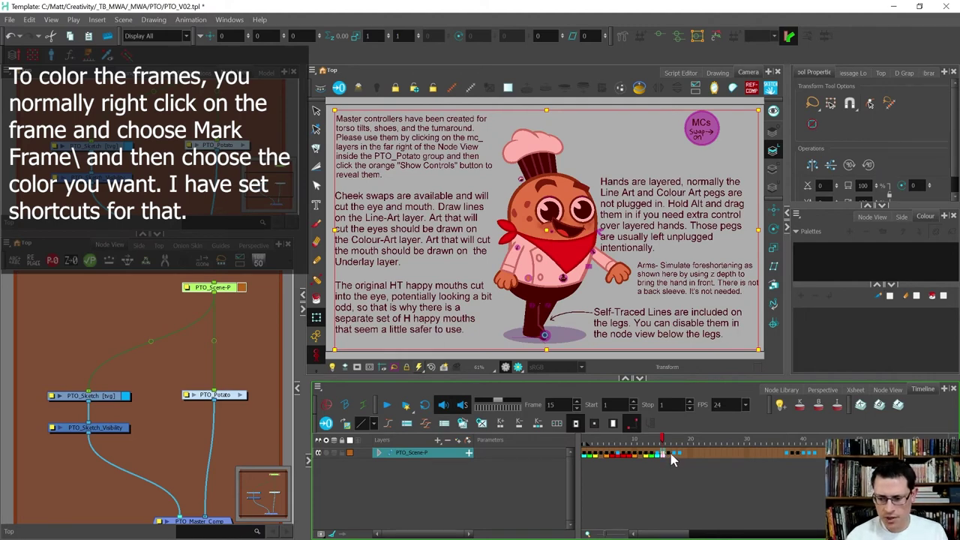
pyautogui.click(668, 452)
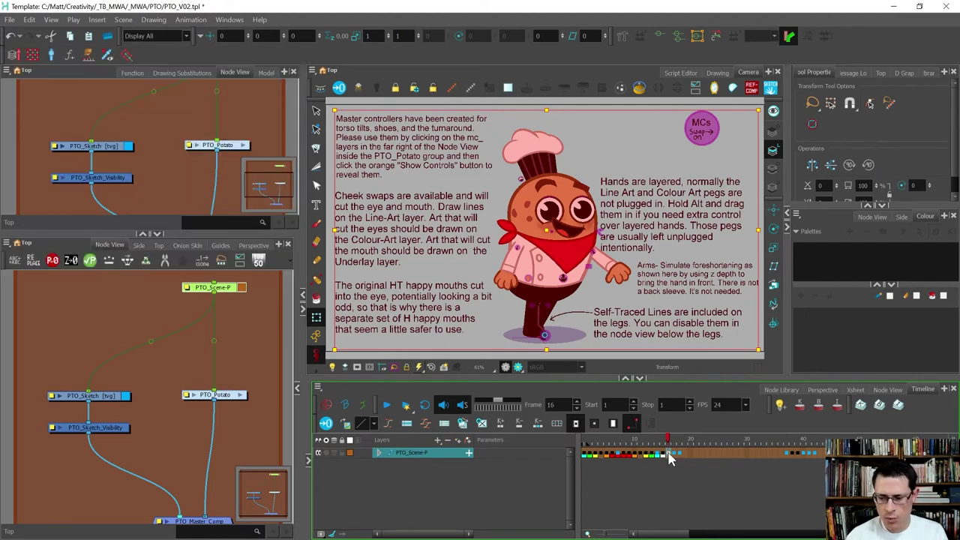
pyautogui.press('6')
pyautogui.click(674, 454)
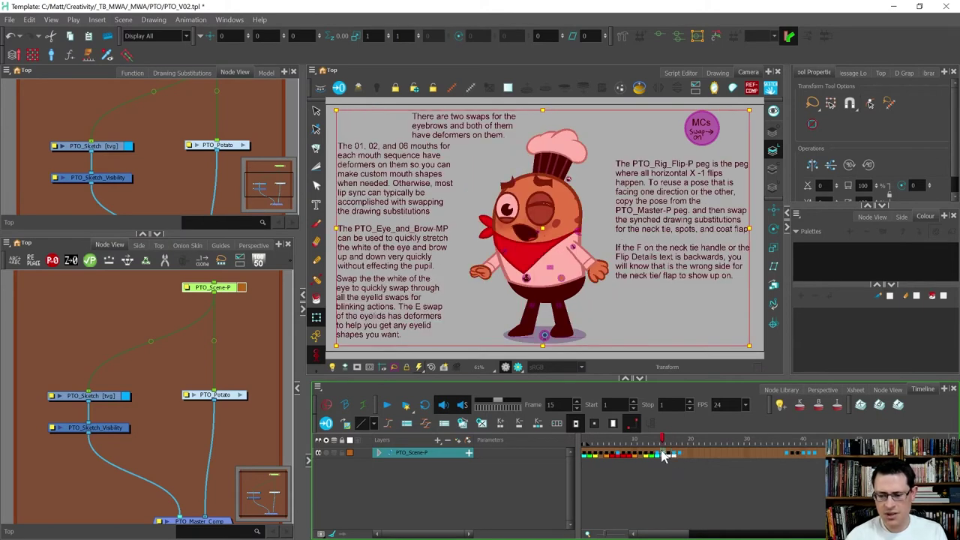
pyautogui.click(667, 460)
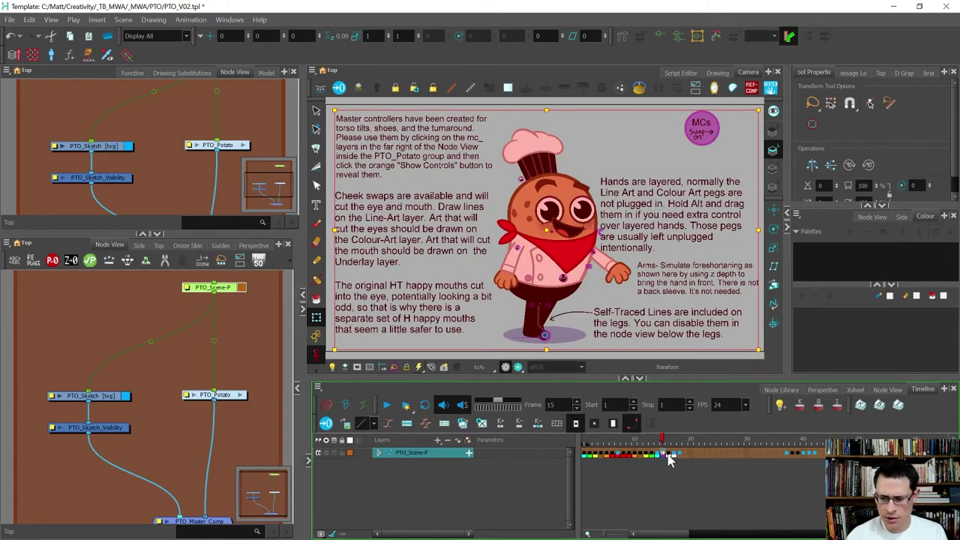
pyautogui.click(670, 460)
pyautogui.click(676, 461)
pyautogui.click(679, 456)
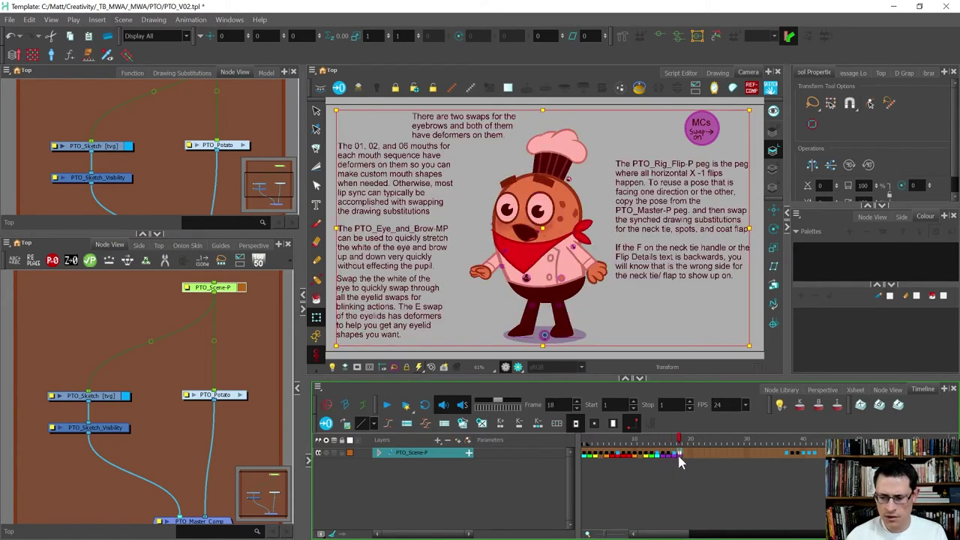
# Move the PTO_Scene-P pose keyframes at frames 37–42 to frames 19–24.
pyautogui.click(785, 456)
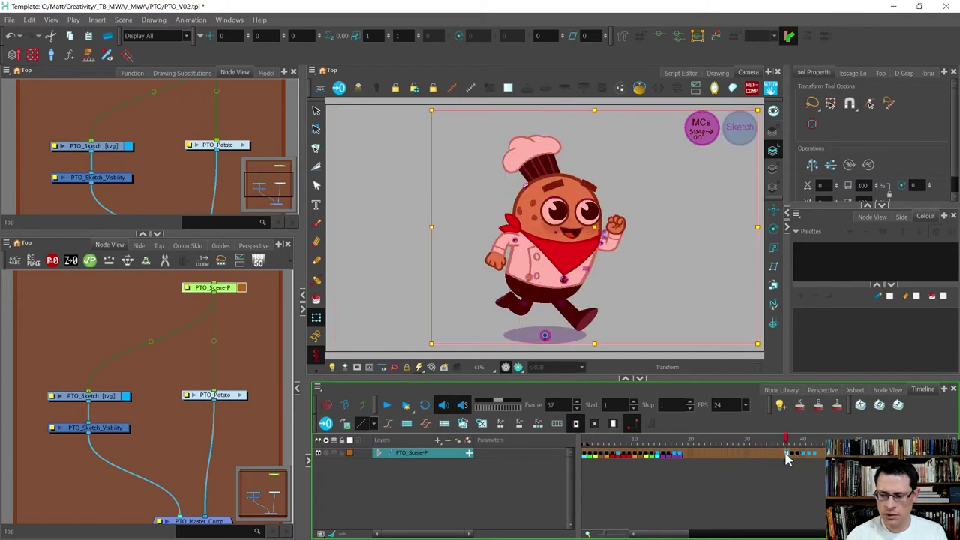
pyautogui.keyDown('shift'); pyautogui.click(815, 457); pyautogui.keyUp('shift')
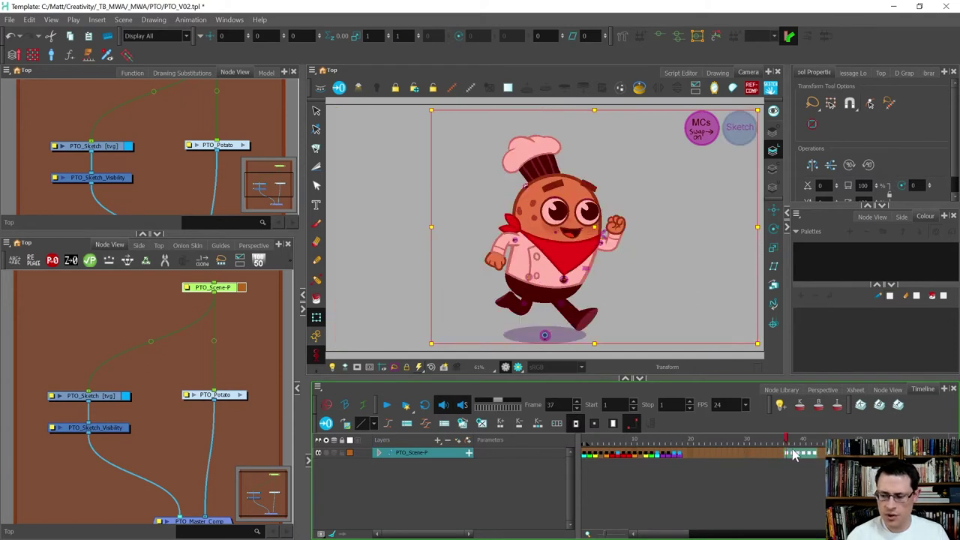
pyautogui.moveTo(787, 459); pyautogui.dragTo(688, 461)
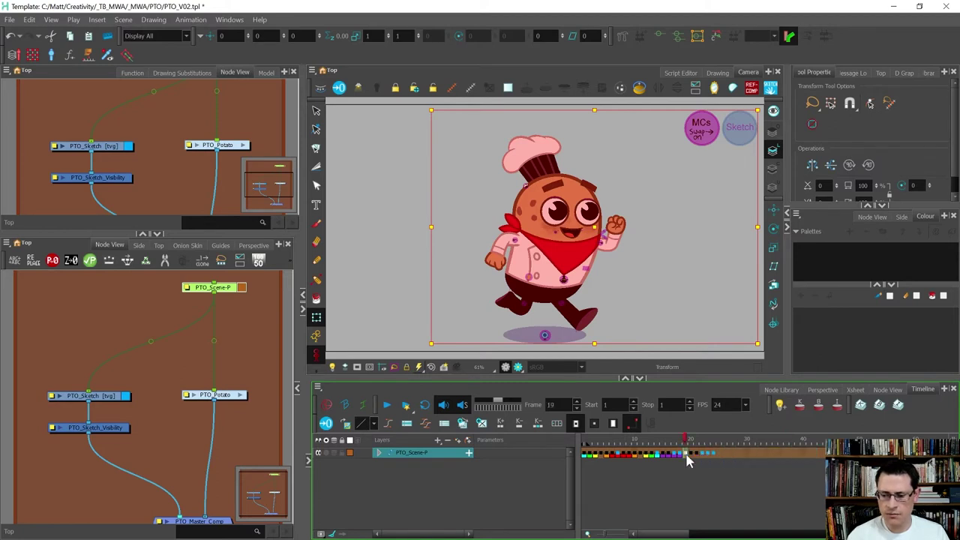
# Step through the condensed poses from frame 19 to frame 24 and back to frame 1 to check each pose.
pyautogui.press('.')
pyautogui.press('.')
pyautogui.press('.')
pyautogui.press('.')
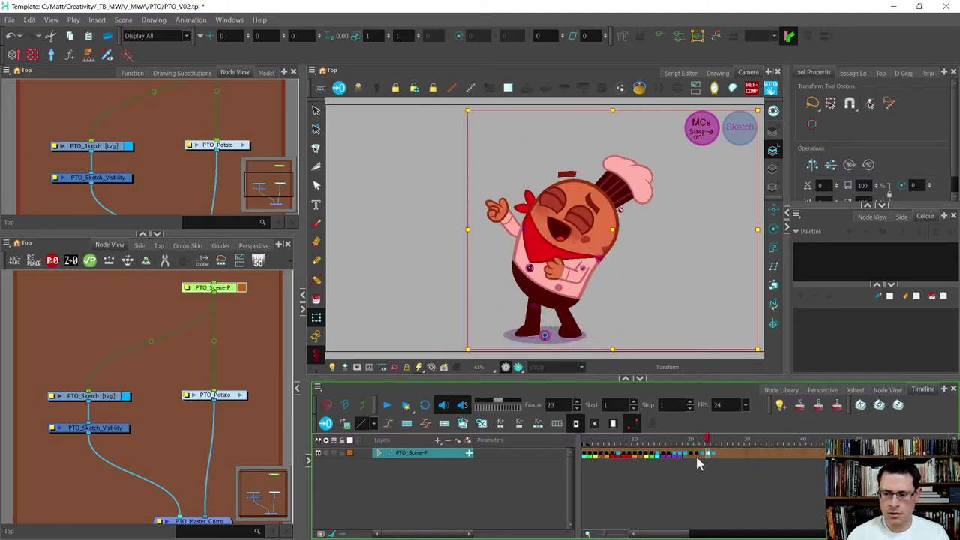
pyautogui.click(713, 454)
pyautogui.press(',')
pyautogui.press(',')
pyautogui.press(',')
pyautogui.press(',')
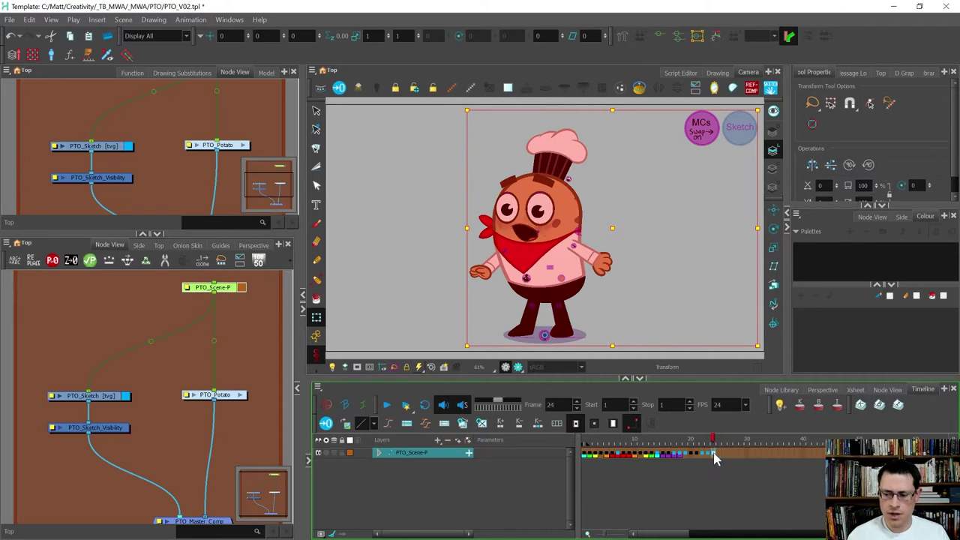
pyautogui.press(',')
pyautogui.press(',')
pyautogui.press(',')
pyautogui.press(',')
pyautogui.press(',')
pyautogui.press(',')
pyautogui.press(',')
pyautogui.press(',')
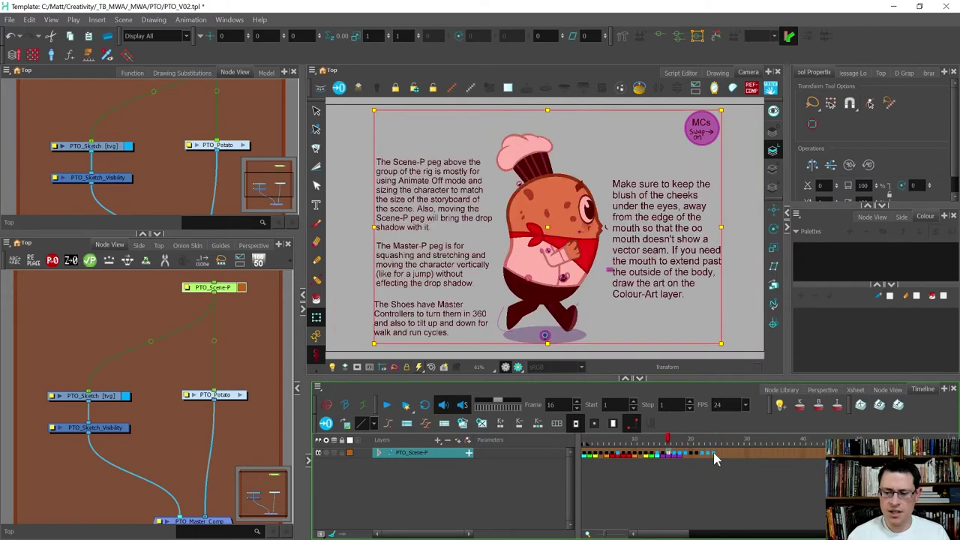
pyautogui.press(',')
pyautogui.press(',')
pyautogui.press(',')
pyautogui.press(',')
pyautogui.press(',')
pyautogui.press(',')
pyautogui.press(',')
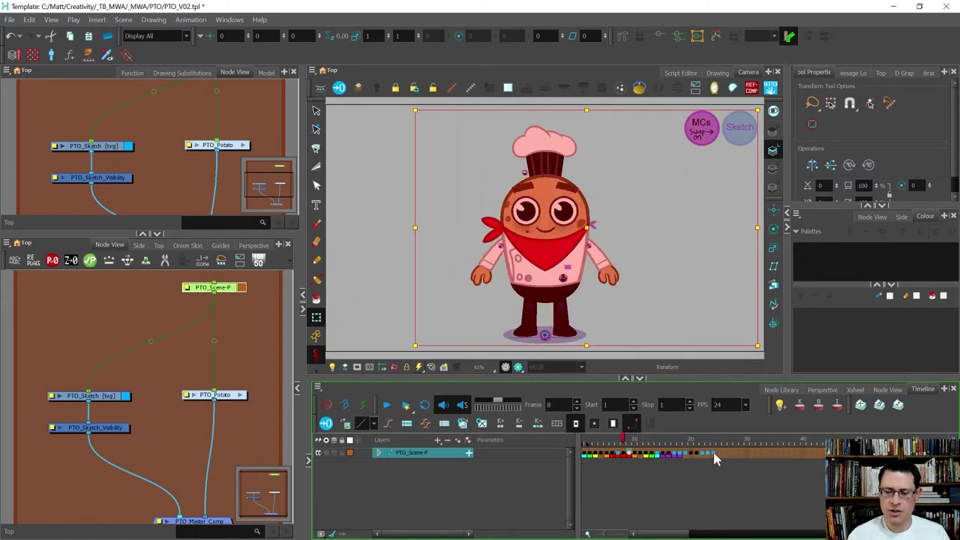
pyautogui.press(',')
pyautogui.press(',')
pyautogui.press(',')
pyautogui.press(',')
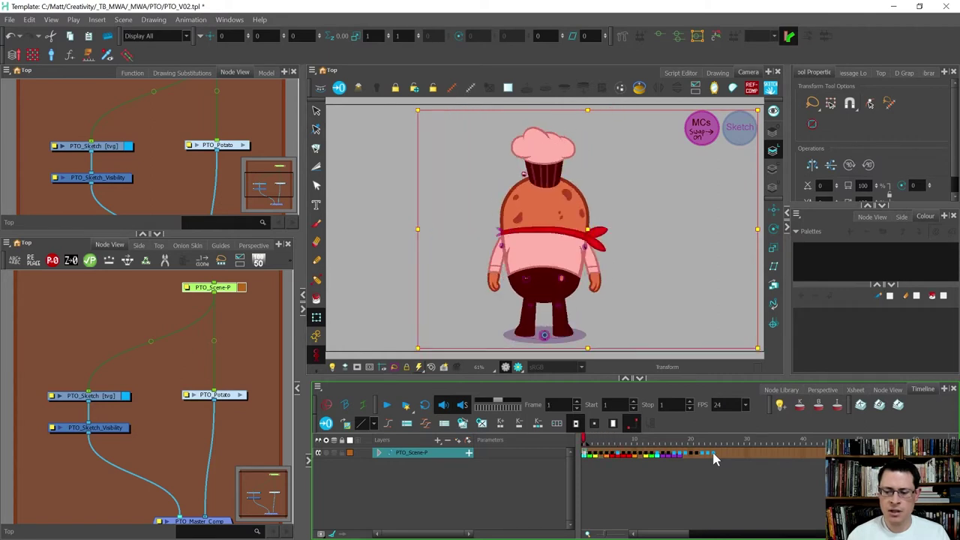
# Apply one uniform keyframe type to all PTO_Scene-P pose keyframes from frame 1 to frame 24.
pyautogui.click(713, 453)
pyautogui.keyDown('shift'); pyautogui.click(584, 454); pyautogui.keyUp('shift')
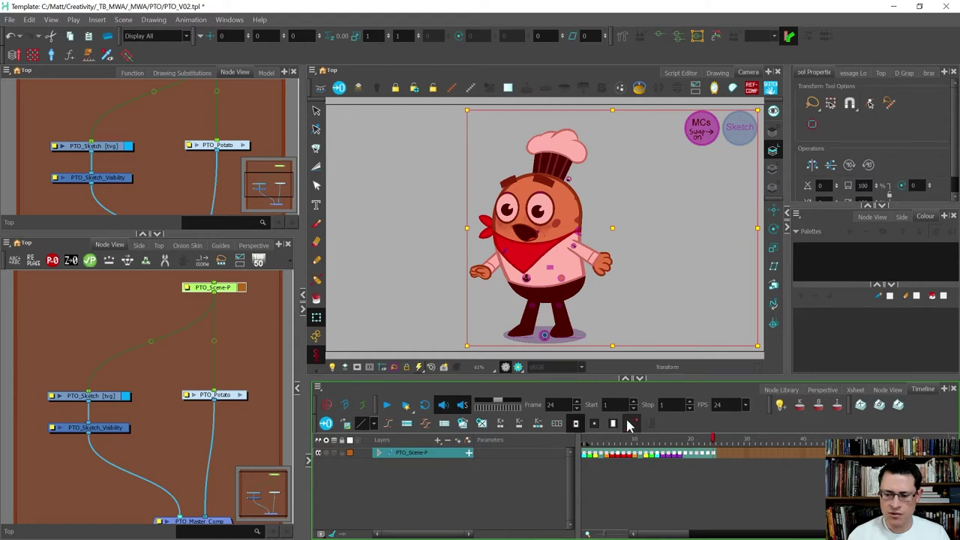
pyautogui.click(604, 456)
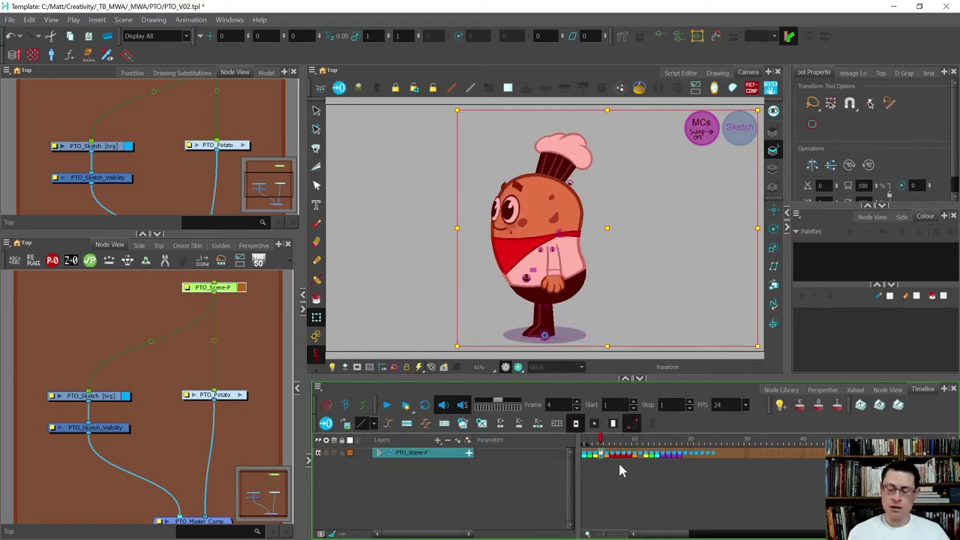
# Delete all leftover PTO_Scene-P keyframes and exposures from frame 25 to the end of the scene.
pyautogui.click(718, 452)
pyautogui.moveTo(669, 535); pyautogui.dragTo(825, 536)
pyautogui.hotkey('ctrl', 'a')
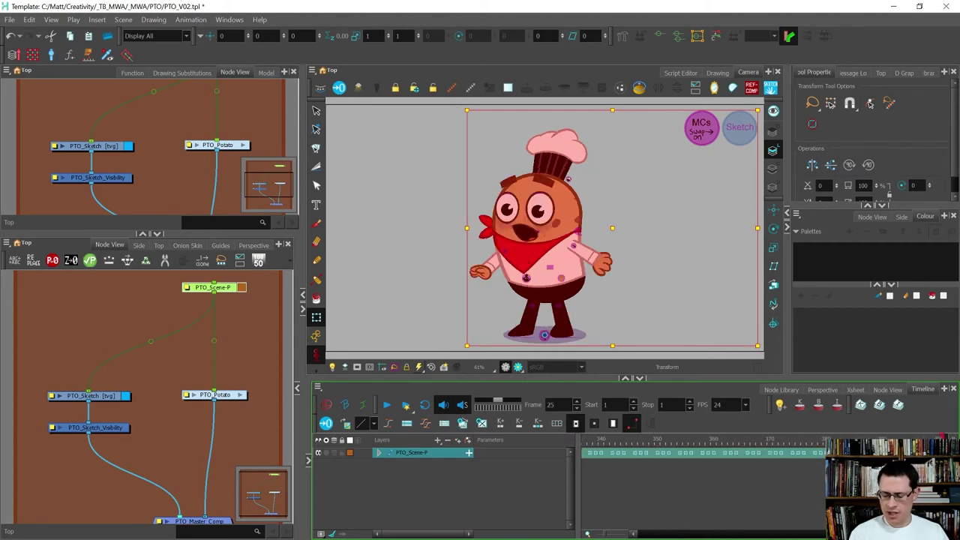
pyautogui.press('Delete')
pyautogui.moveTo(821, 535); pyautogui.dragTo(664, 536)
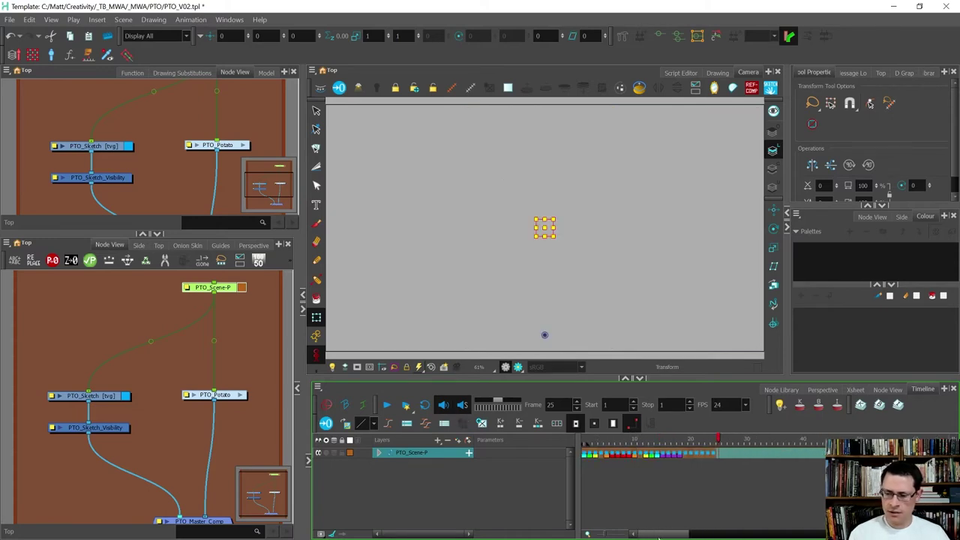
pyautogui.moveTo(666, 444); pyautogui.dragTo(713, 448)
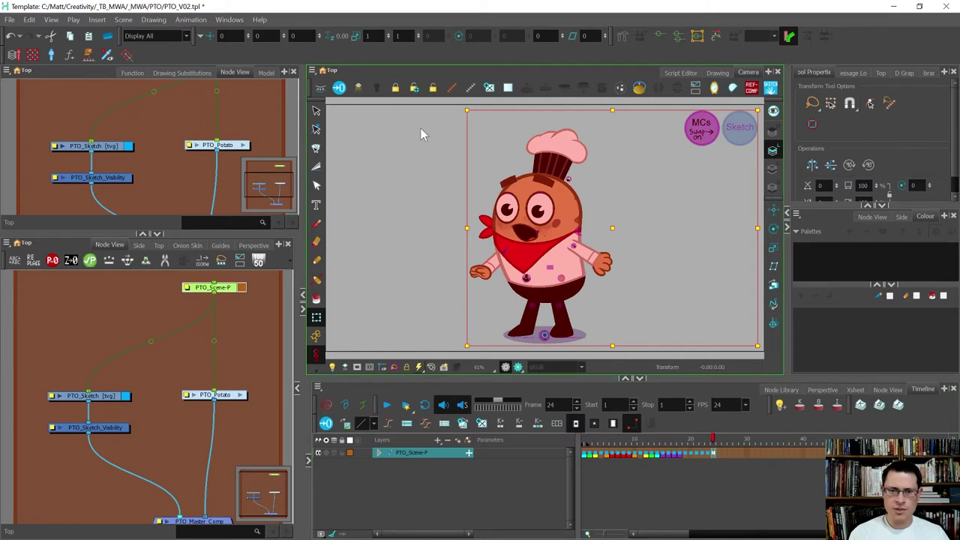
# Set the scene length to 24 frames and scrub the timeline through to the last pose.
pyautogui.click(123, 19)
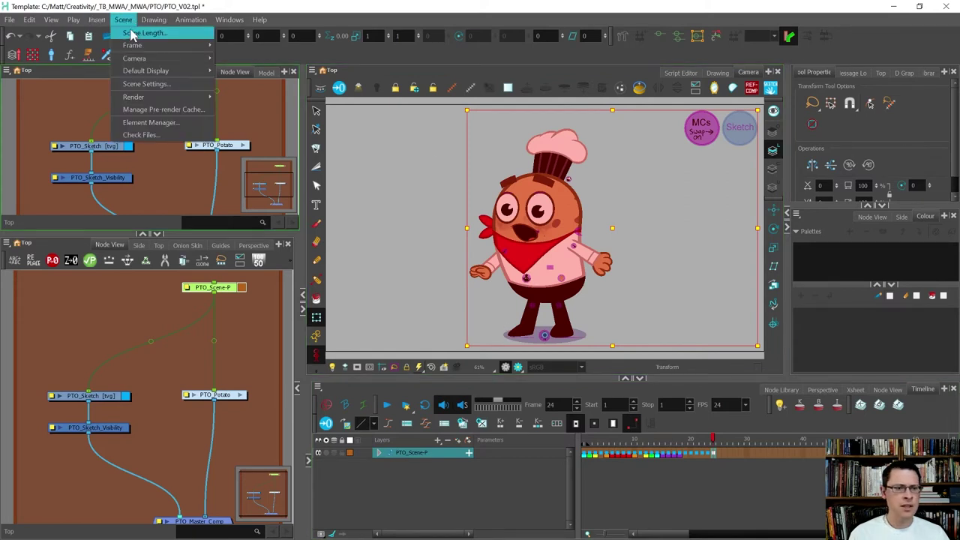
pyautogui.click(131, 33)
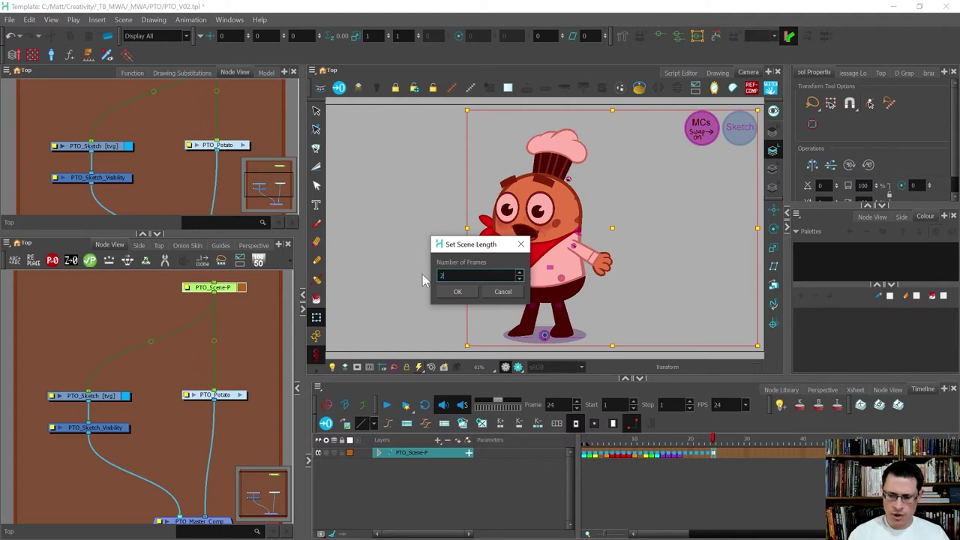
pyautogui.click(453, 291)
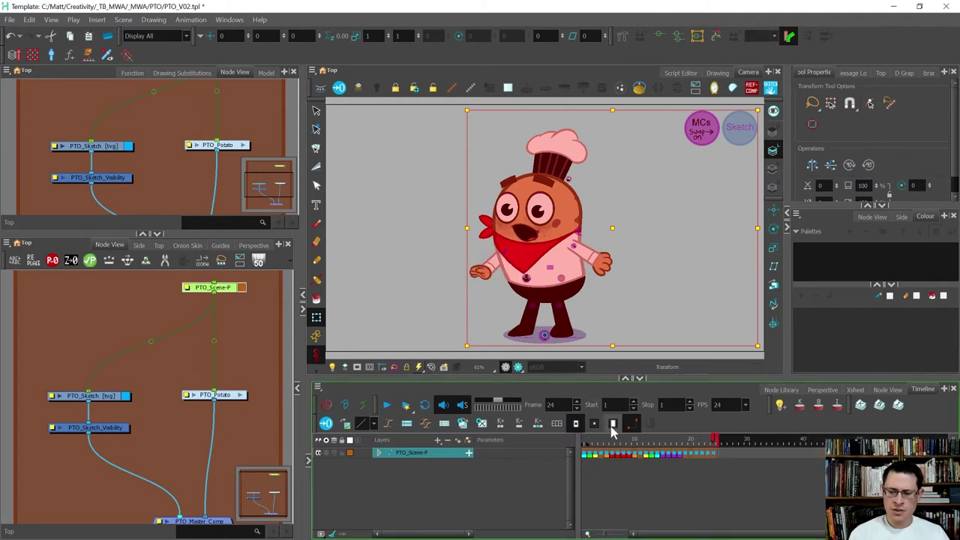
pyautogui.moveTo(623, 445); pyautogui.dragTo(716, 443)
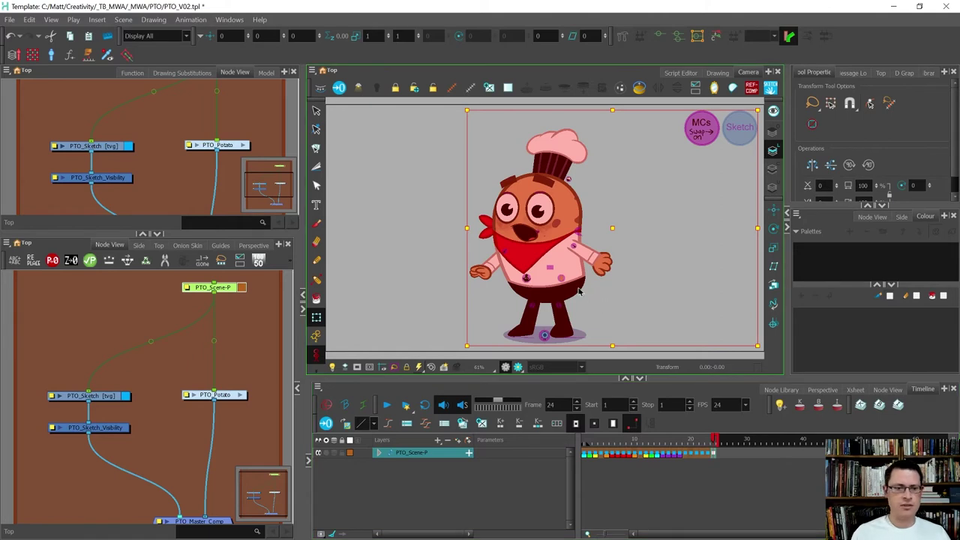
# Save the edited PTO_V02 template and confirm the save.
pyautogui.hotkey('ctrl', 's')
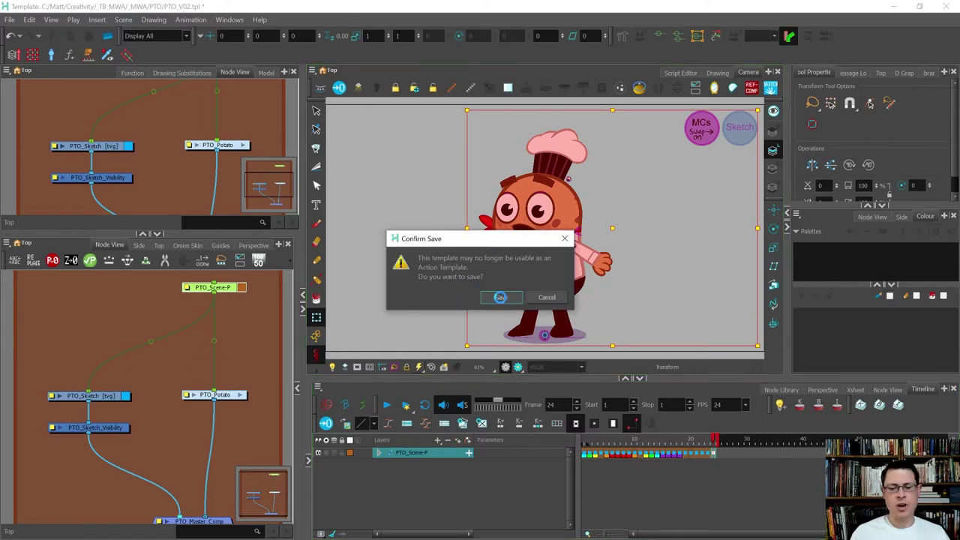
pyautogui.click(500, 297)
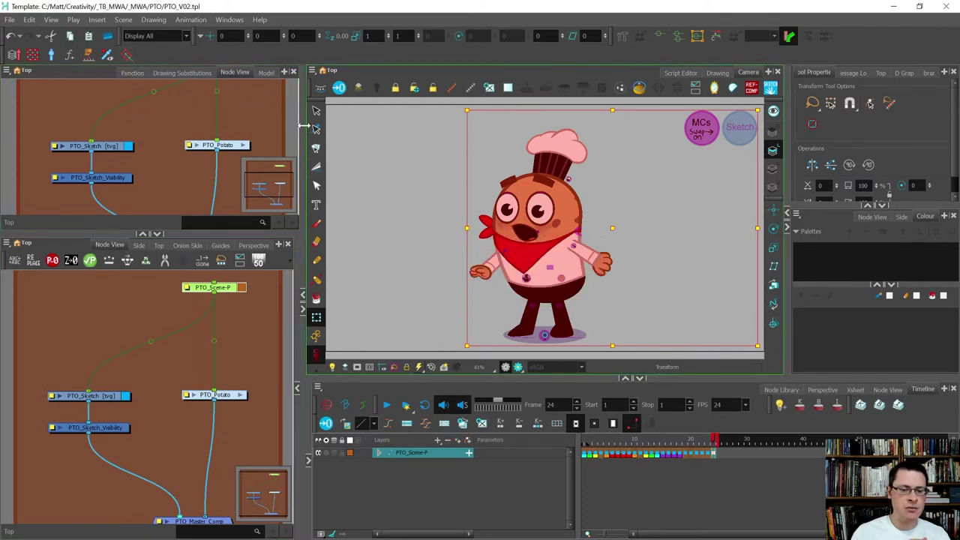
pyautogui.scroll(-3, 187, 375)
pyautogui.scroll(2, 212, 455)
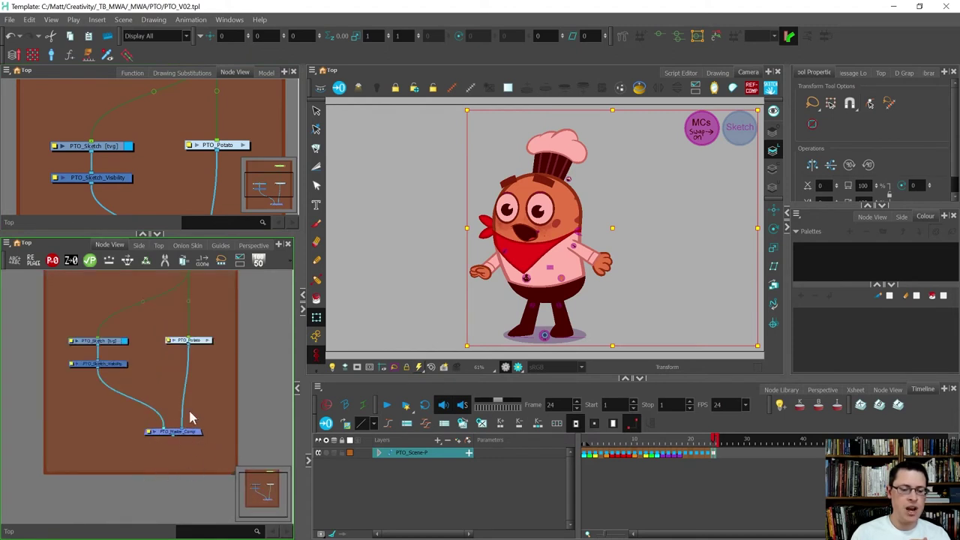
pyautogui.scroll(-3, 180, 409)
pyautogui.scroll(2, 184, 397)
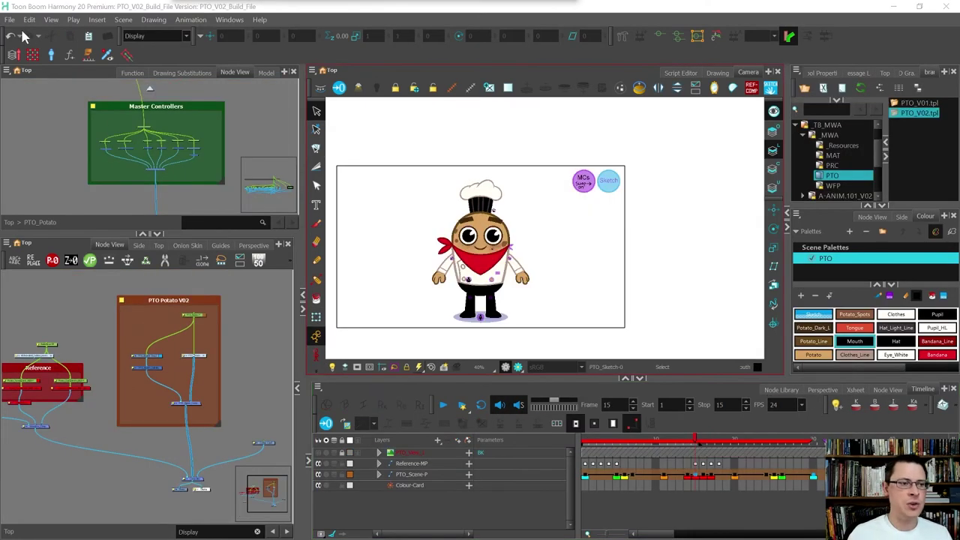
pyautogui.click(9, 20)
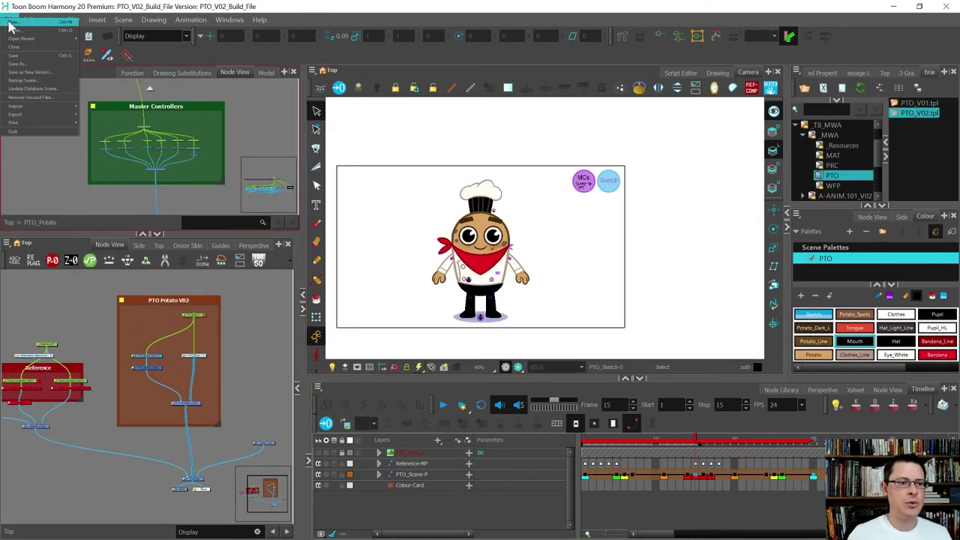
pyautogui.click(21, 65)
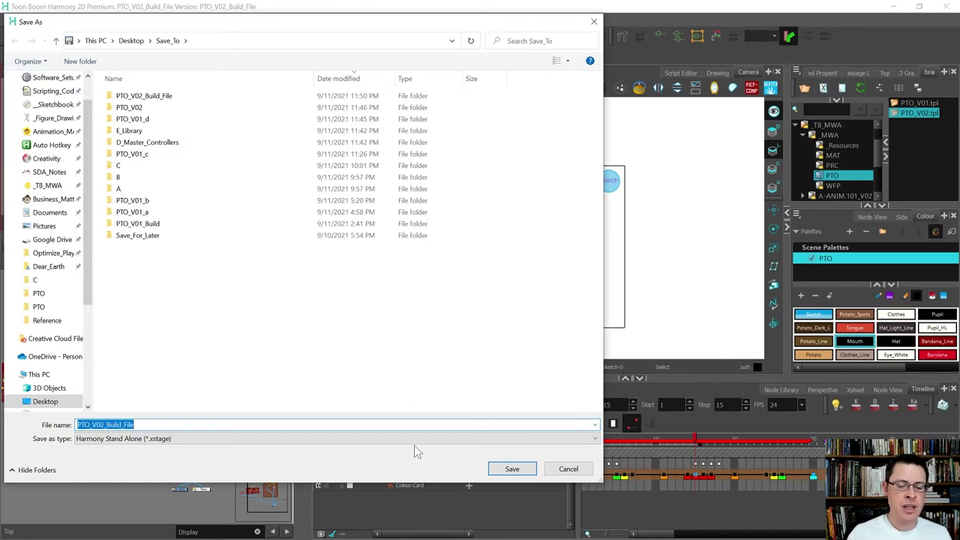
pyautogui.click(557, 469)
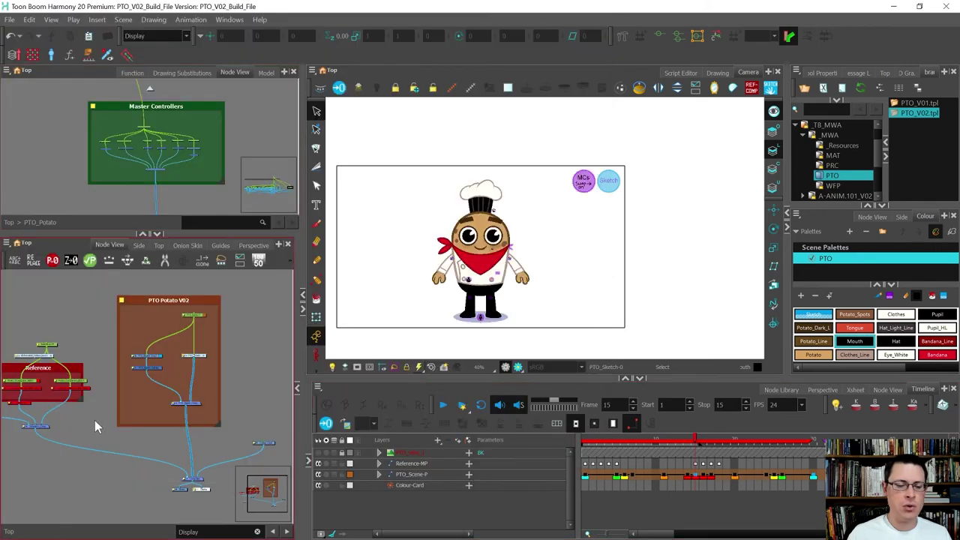
# Examine the Reference and PTO Potato V02 nodes of the build file and scrub through the poses on its timeline.
pyautogui.scroll(-3, 214, 348)
pyautogui.scroll(5, 111, 373)
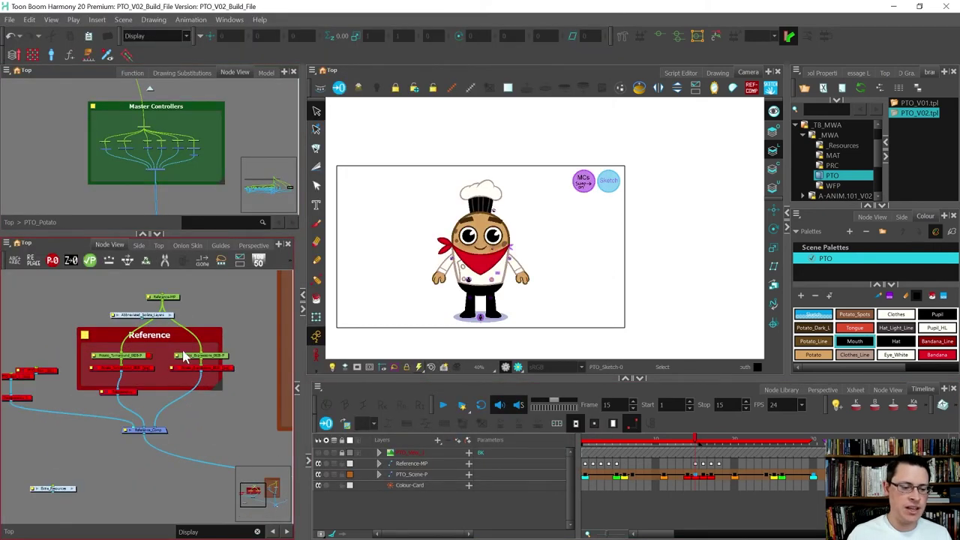
pyautogui.scroll(-2, 41, 352)
pyautogui.scroll(-4, 614, 482)
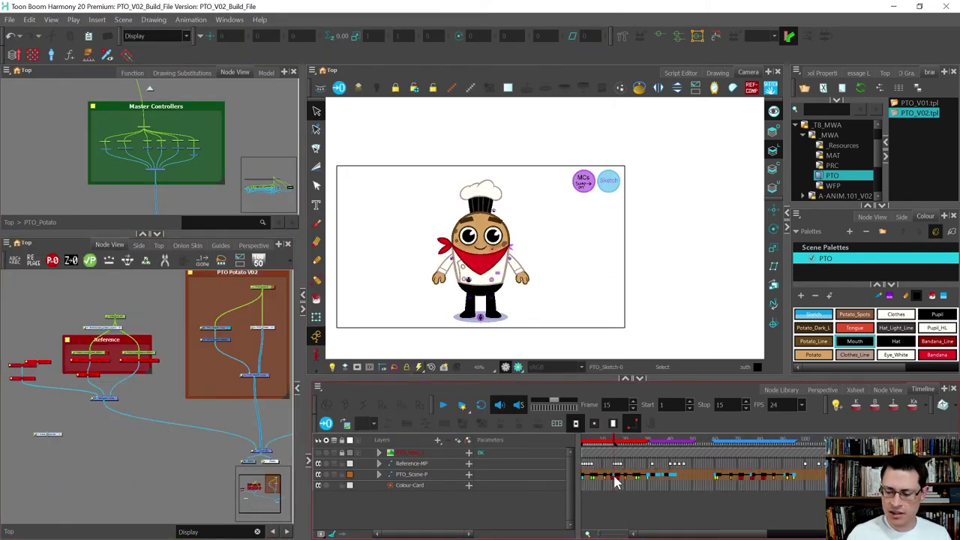
pyautogui.moveTo(644, 440); pyautogui.dragTo(734, 416)
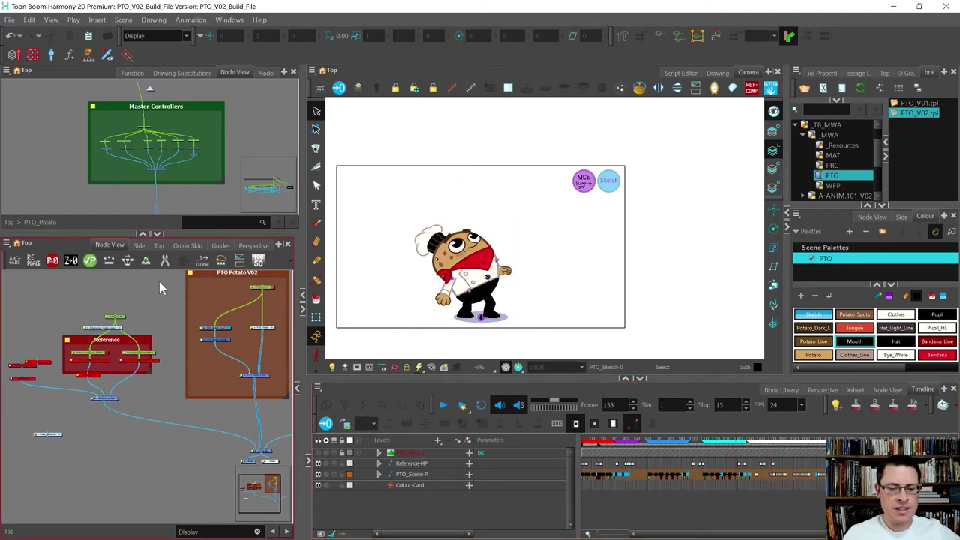
# Close the PTO_V02_Build_File scene and bring the Save_To folder into view in File Explorer.
pyautogui.click(948, 8)
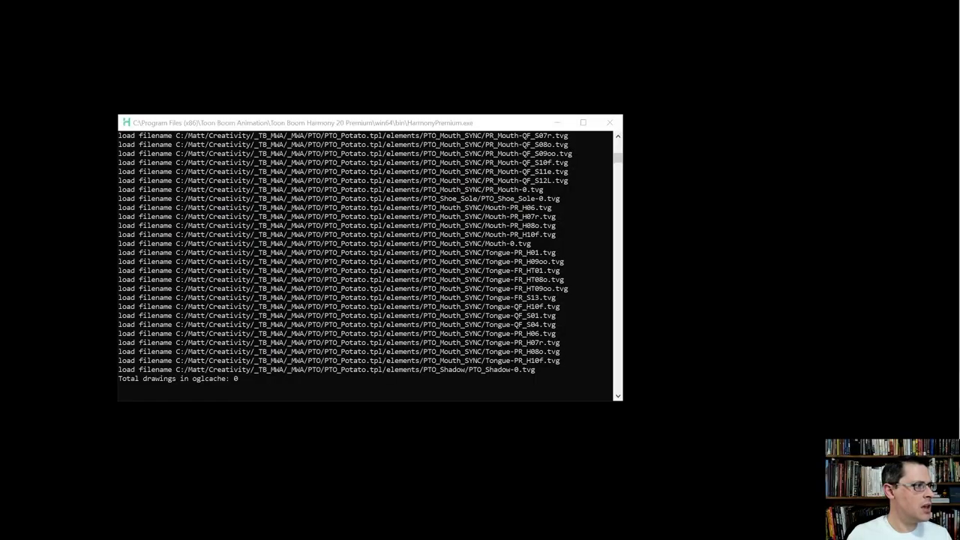
pyautogui.moveTo(0, 86); pyautogui.dragTo(659, 45)
pyautogui.click(177, 128)
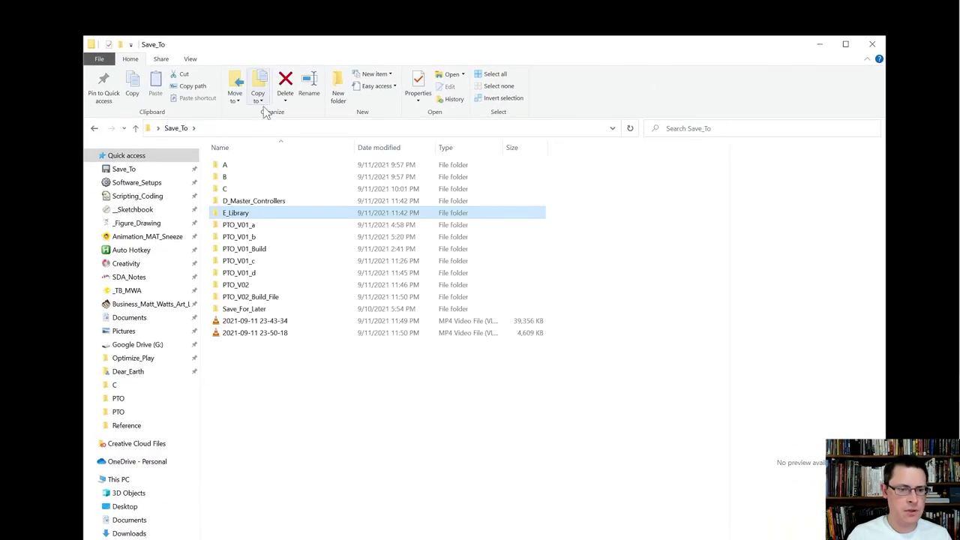
# Open the PTO_V02_Build_File folder and examine the PTO_View images in its frames subfolder.
pyautogui.click(251, 300)
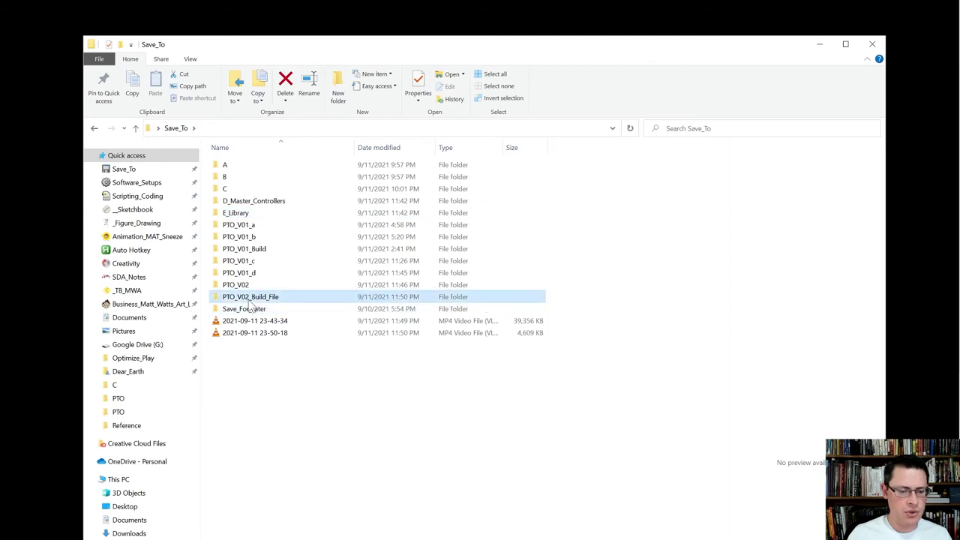
pyautogui.doubleClick(249, 299)
pyautogui.rightClick(249, 298)
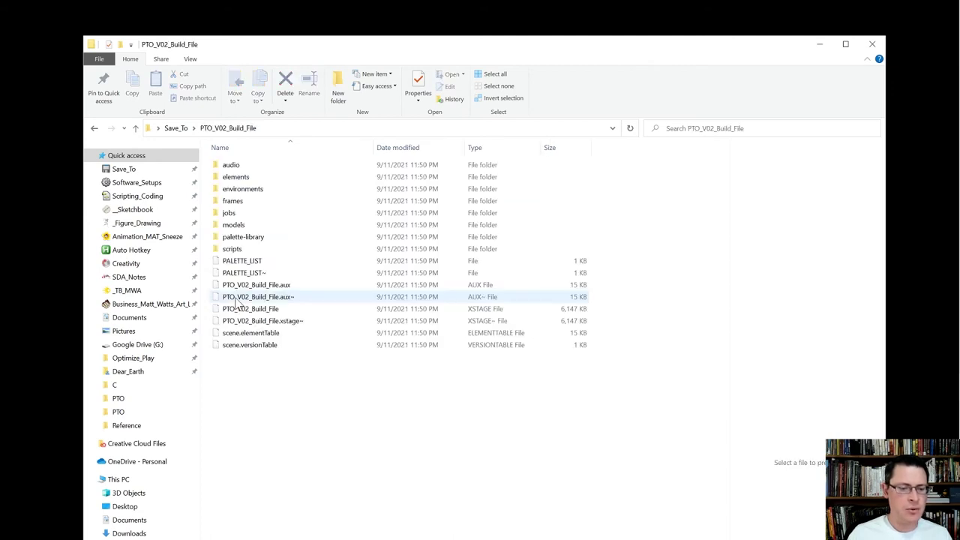
pyautogui.doubleClick(233, 201)
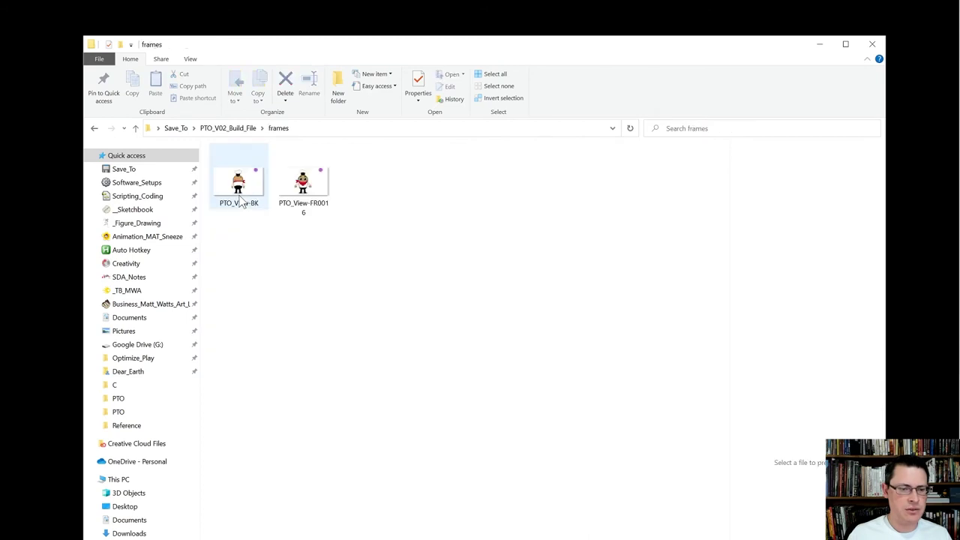
pyautogui.click(244, 196)
pyautogui.click(303, 191)
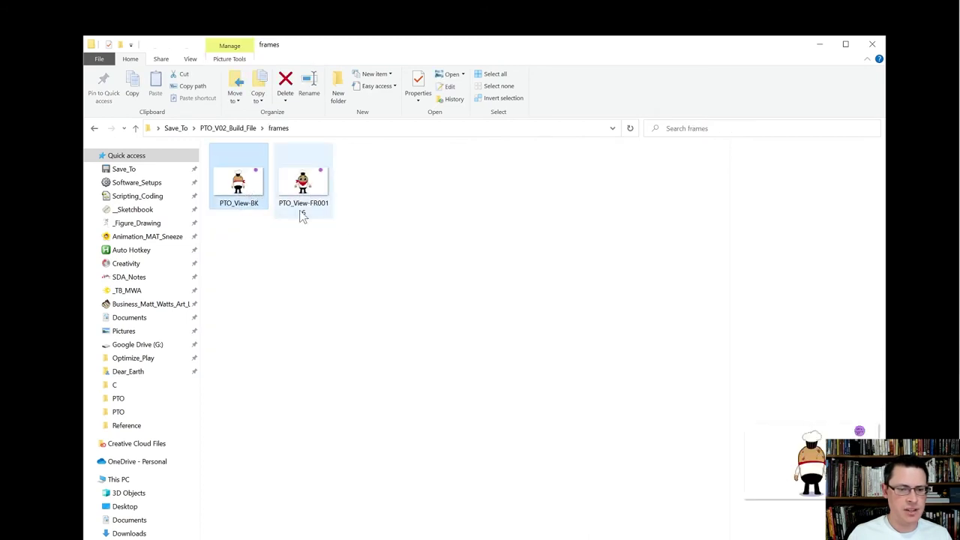
pyautogui.click(328, 238)
pyautogui.moveTo(327, 237); pyautogui.dragTo(244, 132)
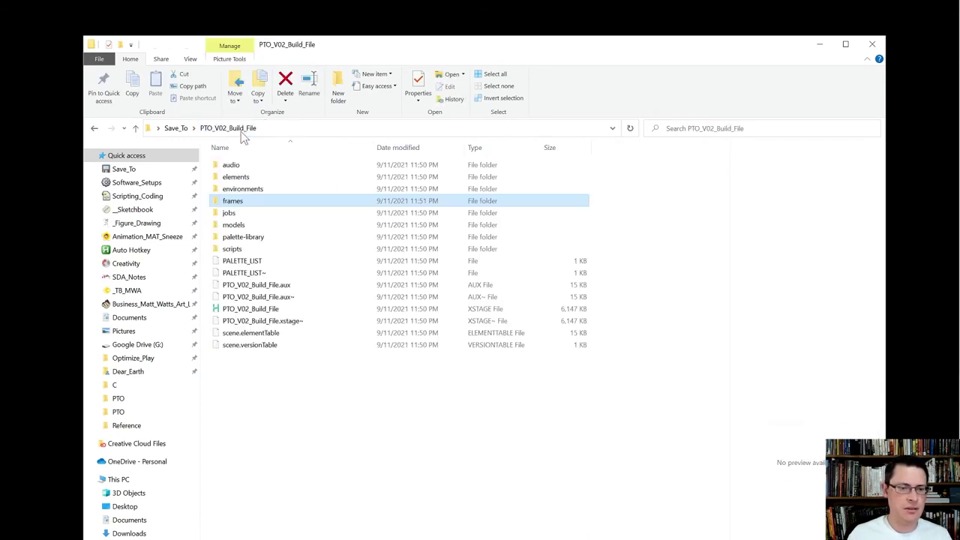
# Look inside the audio and elements subfolders of the build file, and return to the Save_To folder.
pyautogui.doubleClick(239, 165)
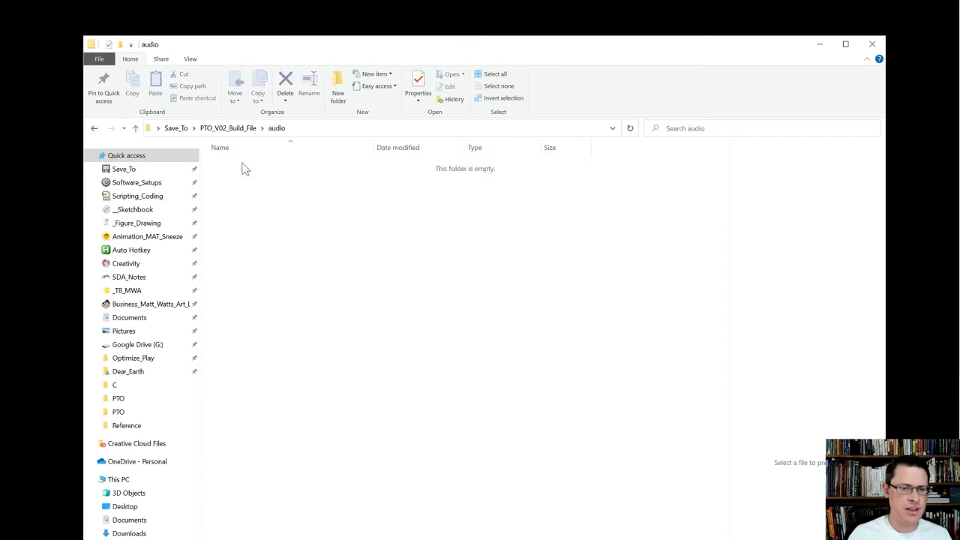
pyautogui.click(252, 126)
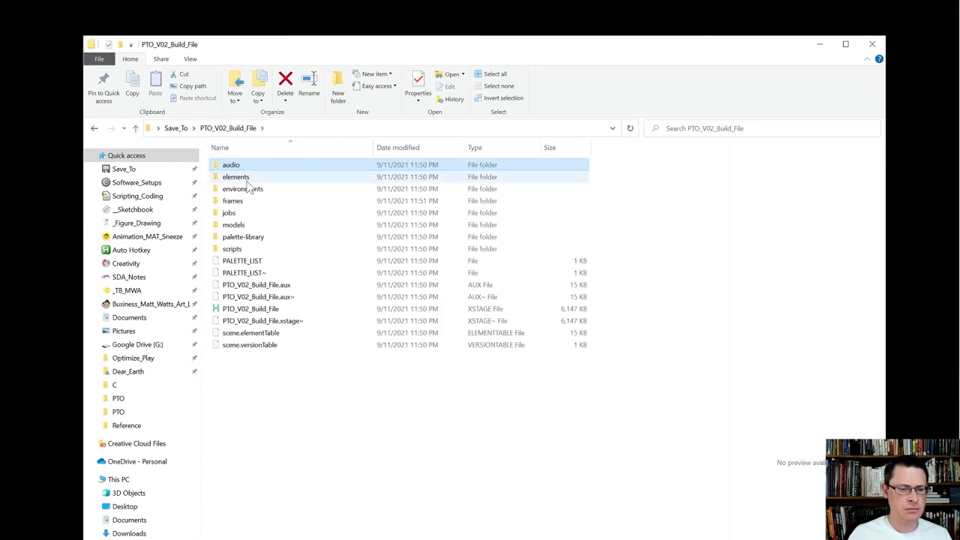
pyautogui.doubleClick(240, 178)
pyautogui.click(240, 132)
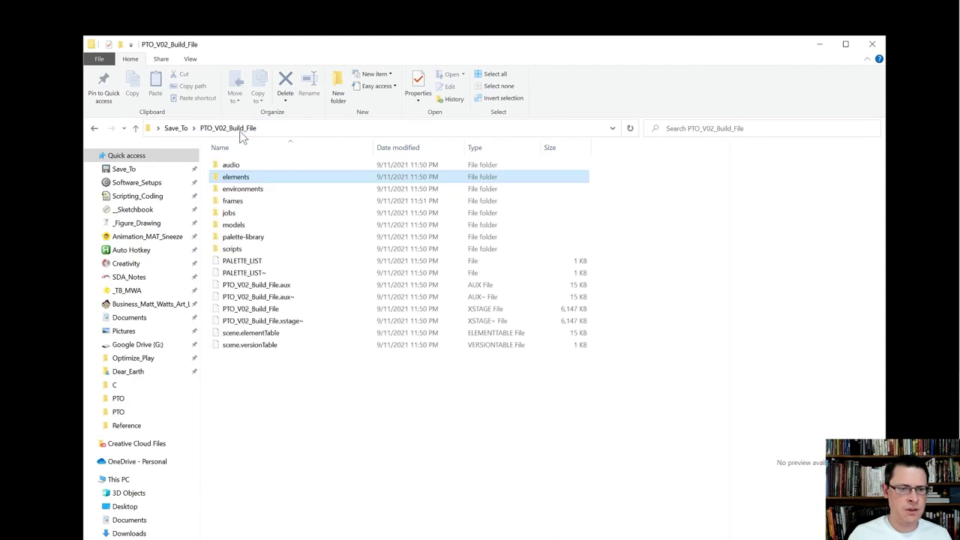
pyautogui.click(176, 128)
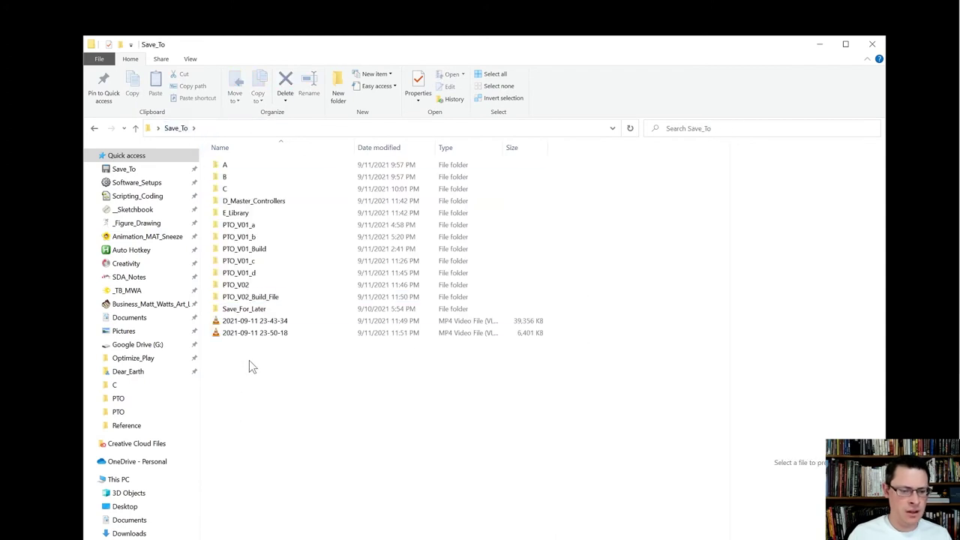
# Compress the PTO_V02_Build_File folder into a zip archive in Save_To and select the archive.
pyautogui.click(255, 296)
pyautogui.rightClick(250, 297)
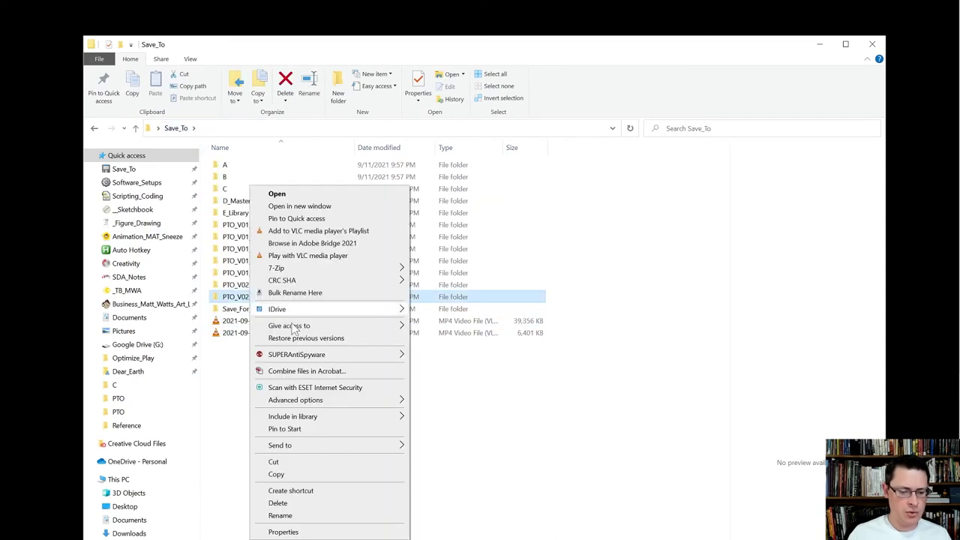
pyautogui.moveTo(339, 443)
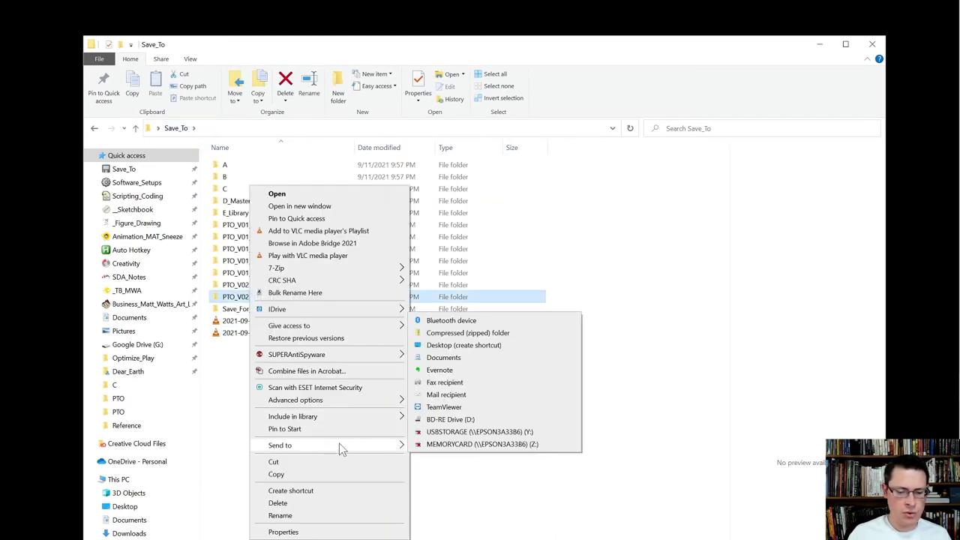
pyautogui.click(468, 333)
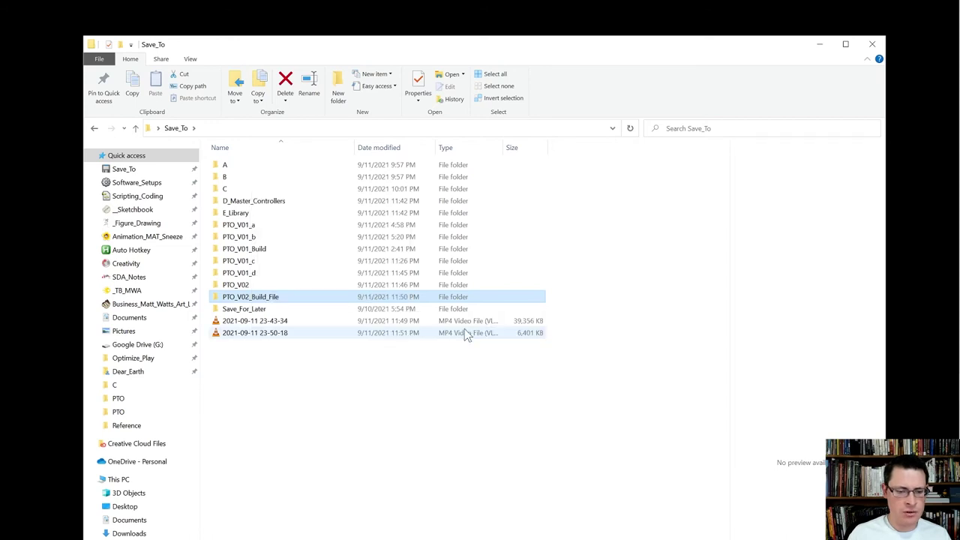
pyautogui.click(300, 411)
pyautogui.click(267, 346)
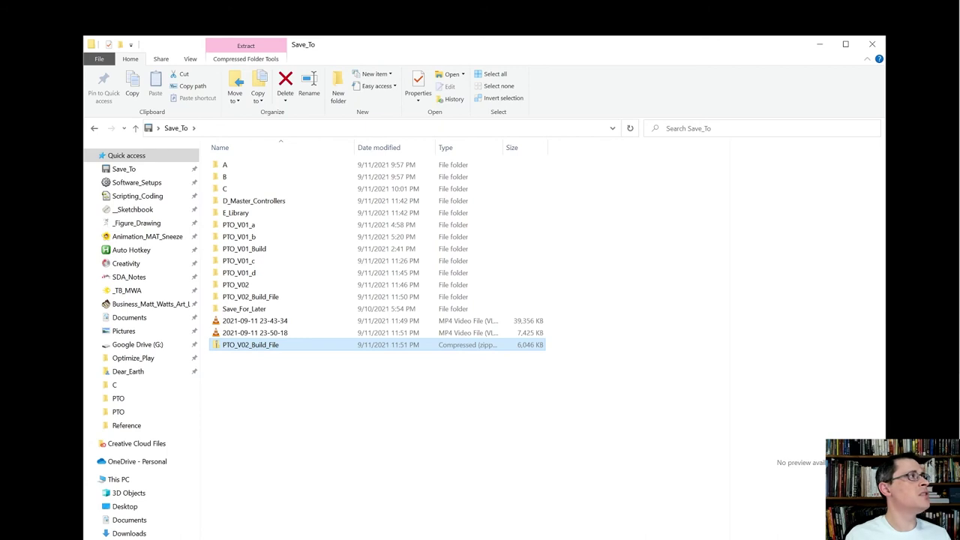
# Switch to the Rig_Potato folder window and open its _Source\TB_Rig folder.
pyautogui.press('super')
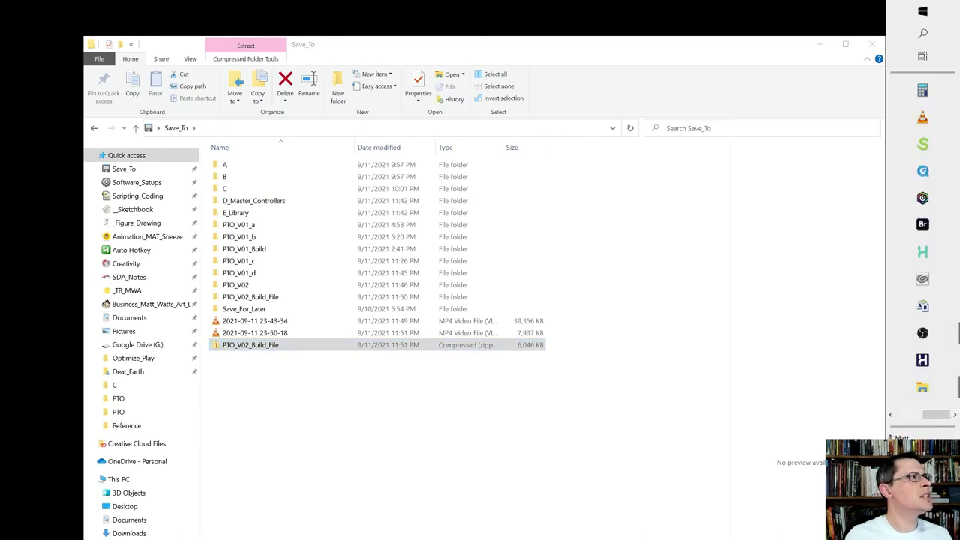
pyautogui.hotkey('alt', 'Tab')
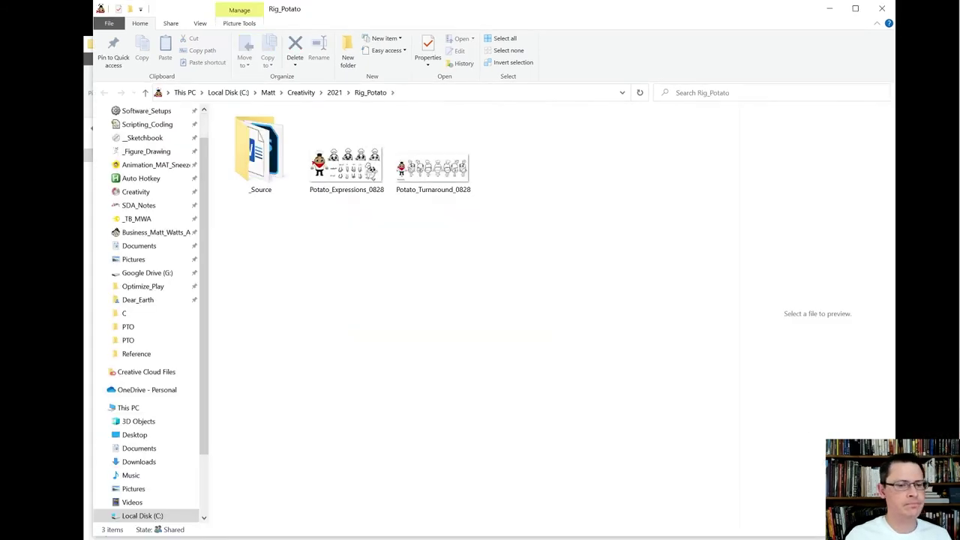
pyautogui.doubleClick(269, 162)
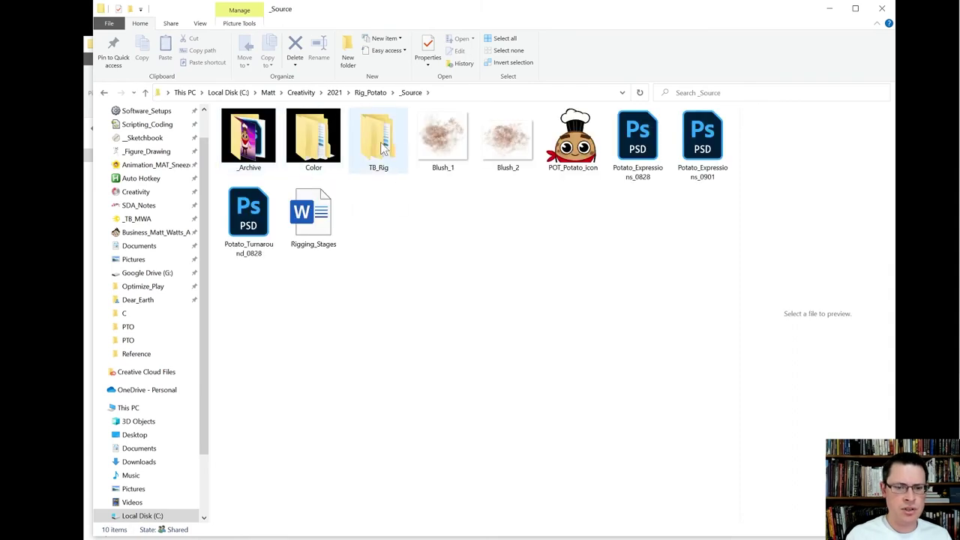
pyautogui.doubleClick(380, 144)
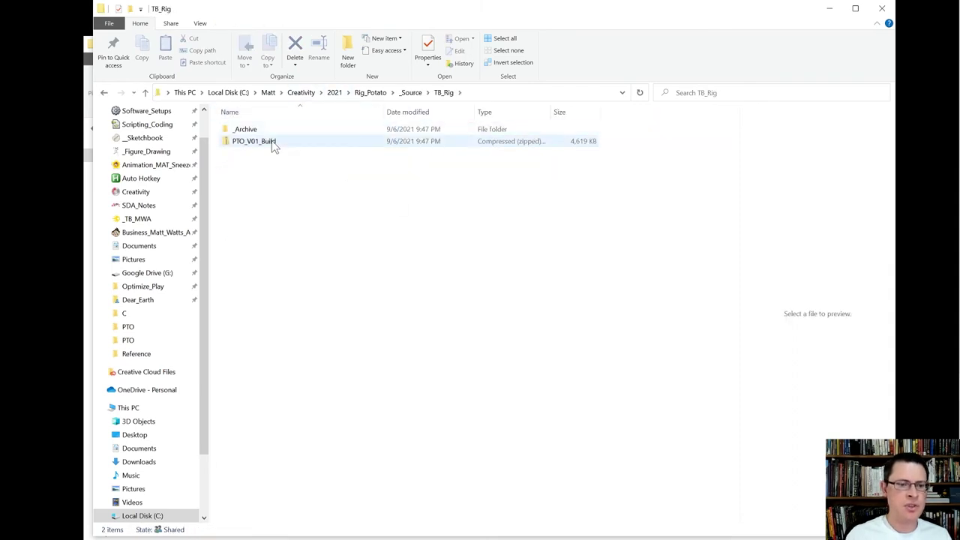
# Place both folder windows side by side, move the PTO_V02_Build_File zip into TB_Rig, and move the PTO_V01_Build zip into _Archive.
pyautogui.moveTo(305, 11); pyautogui.dragTo(527, 63)
pyautogui.click(263, 401)
pyautogui.click(270, 346)
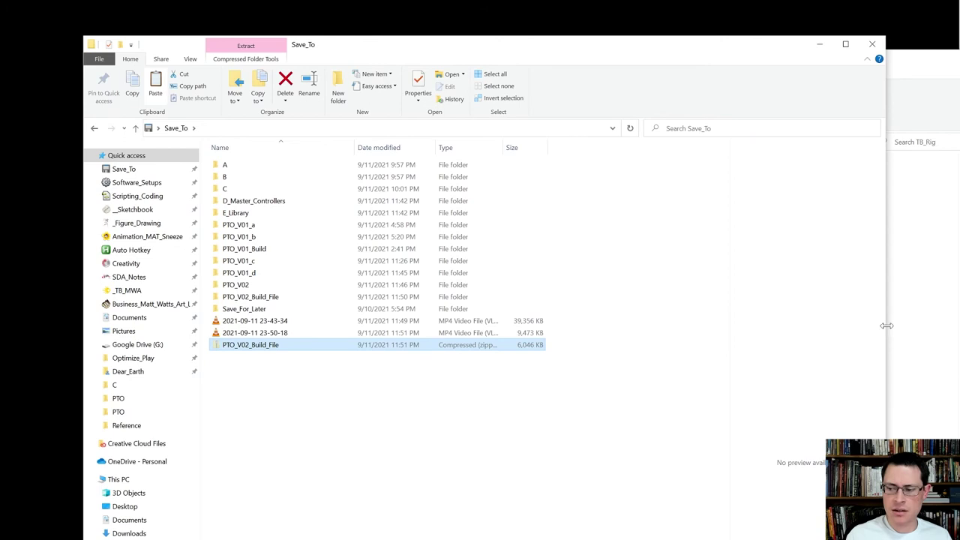
pyautogui.moveTo(887, 325); pyautogui.dragTo(296, 335)
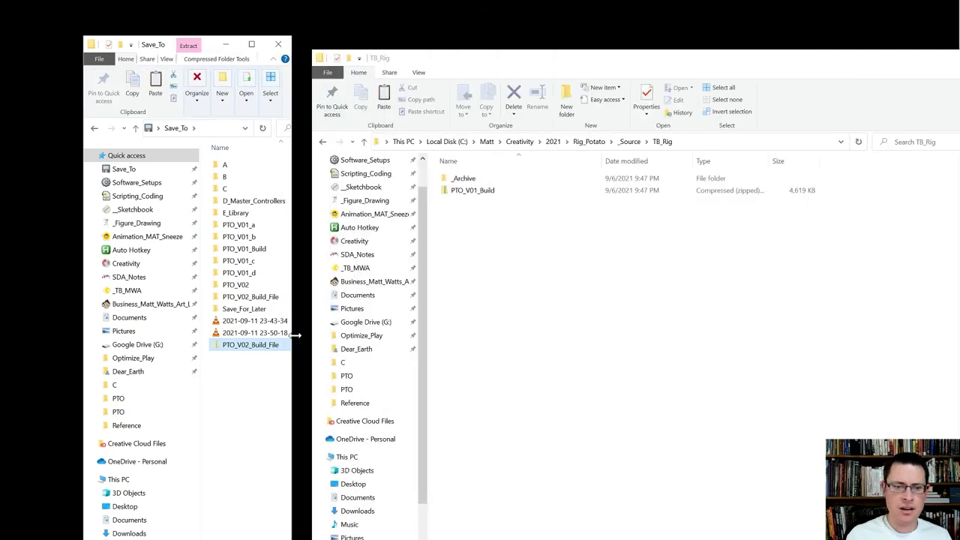
pyautogui.click(502, 266)
pyautogui.hotkey('ctrl', 'v')
pyautogui.click(489, 191)
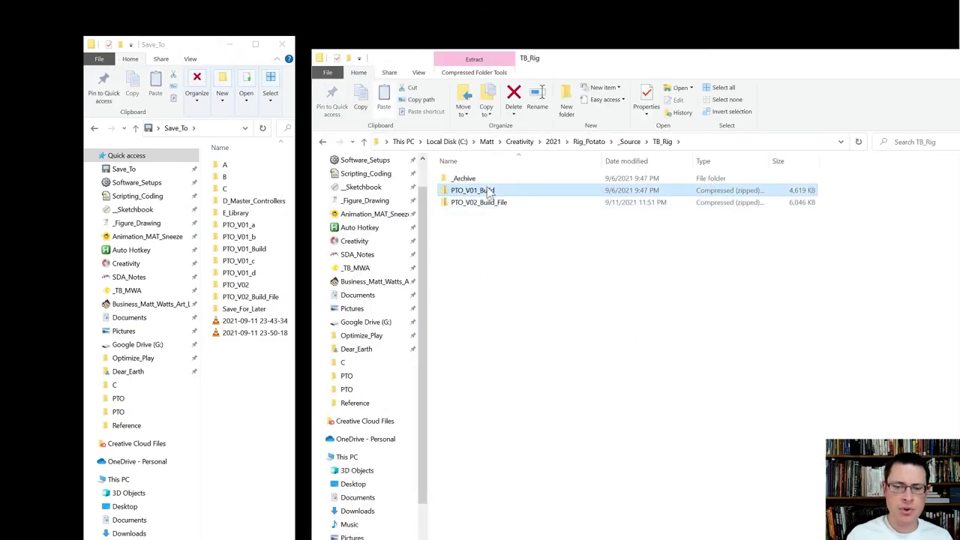
pyautogui.moveTo(489, 191); pyautogui.dragTo(461, 178)
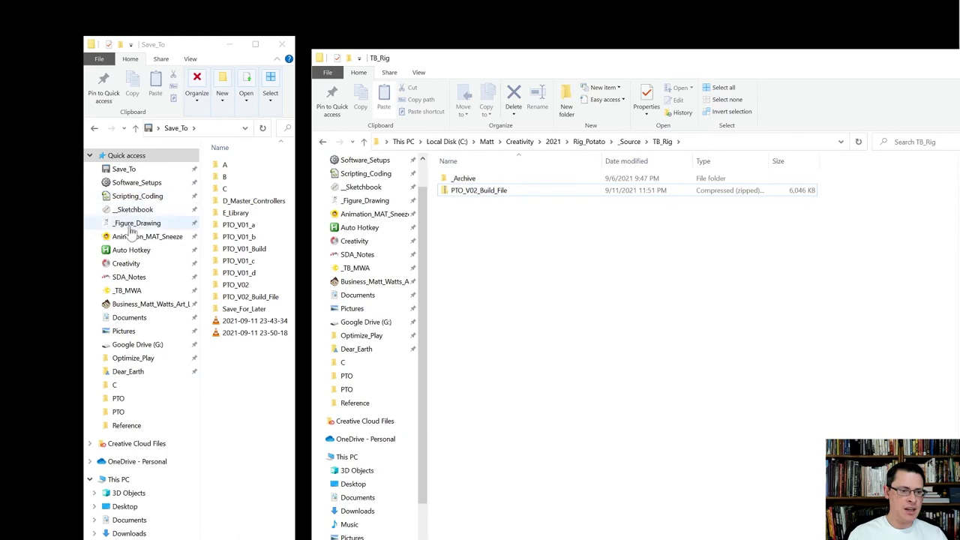
# Open the PTO folder under _TB_MWA\_MWA in the Save_To window and widen that window.
pyautogui.click(128, 290)
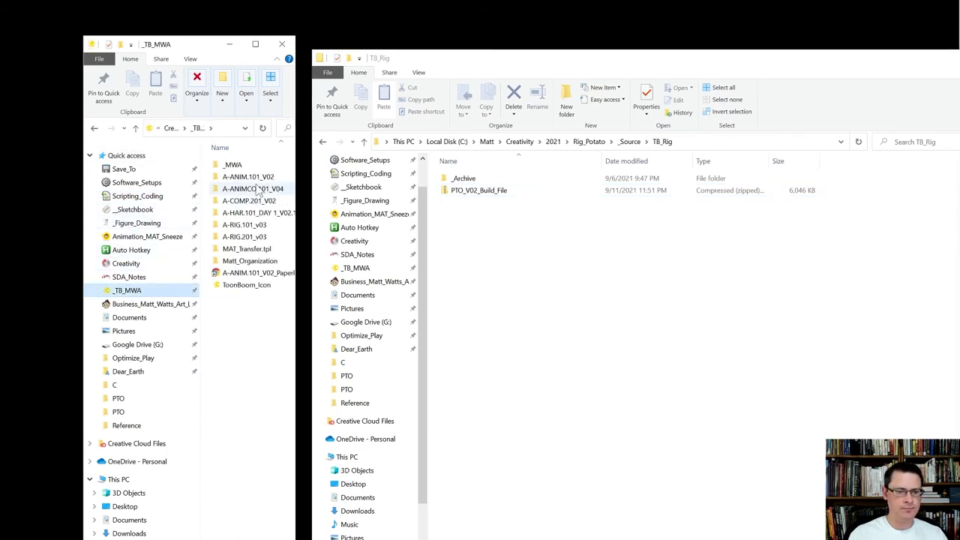
pyautogui.doubleClick(236, 165)
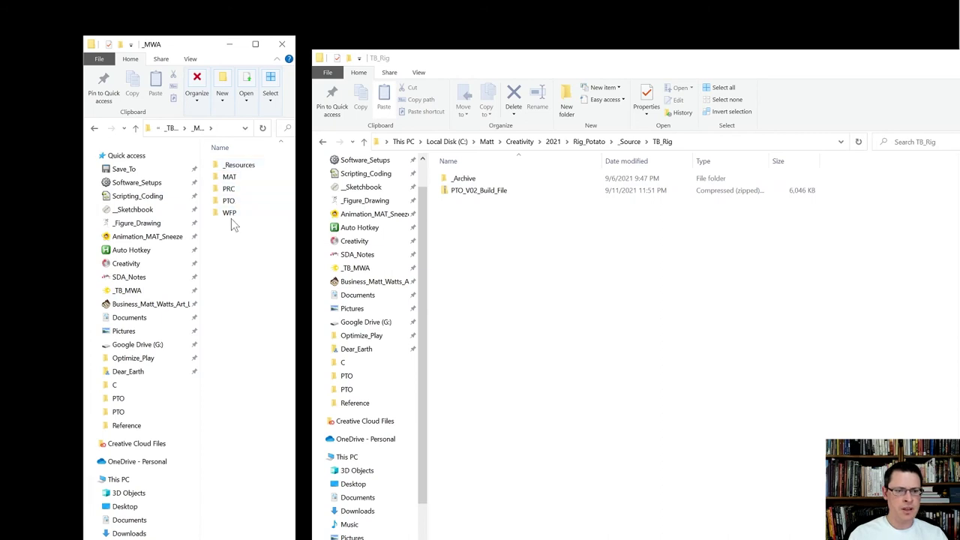
pyautogui.doubleClick(236, 201)
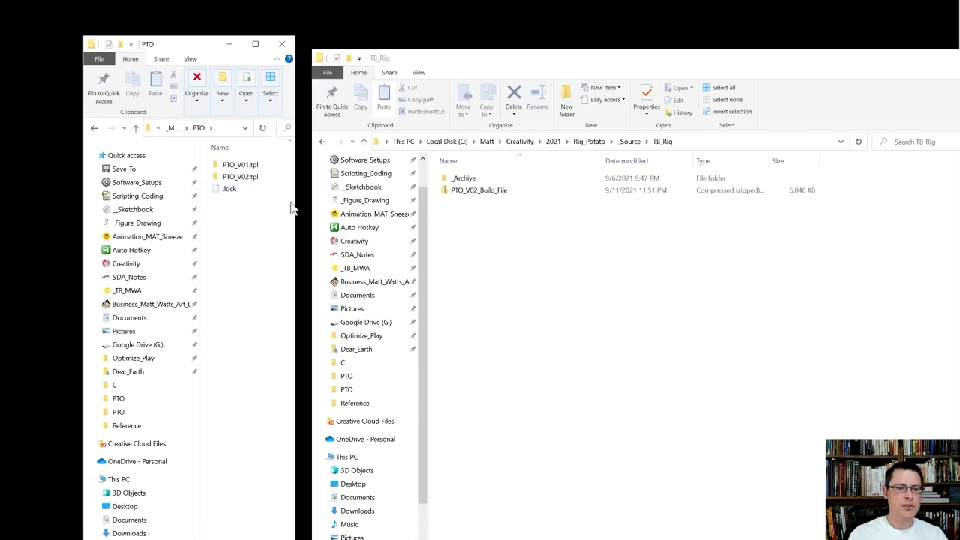
pyautogui.moveTo(296, 215); pyautogui.dragTo(353, 212)
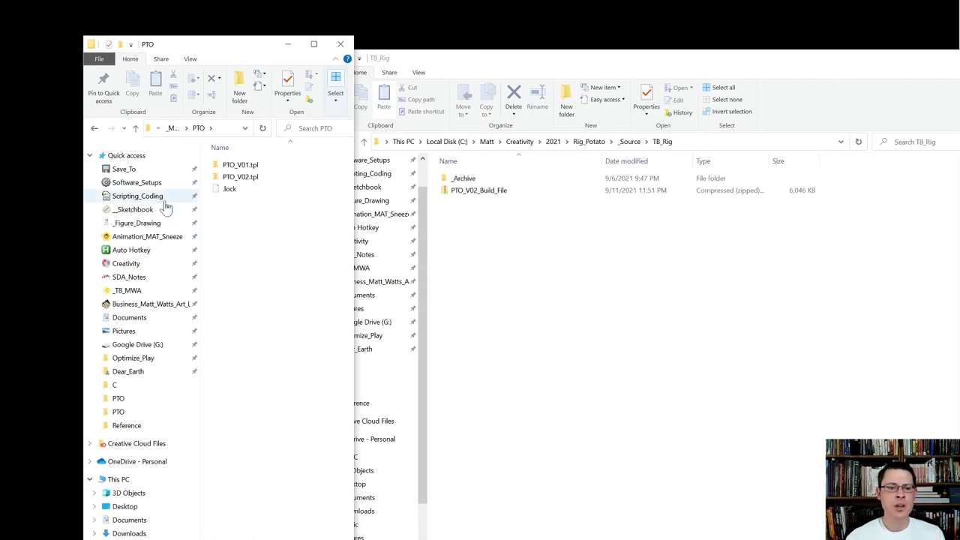
# Compress the PTO_V02.tpl template folder into a zip archive and move the archive into TB_Rig.
pyautogui.click(220, 166)
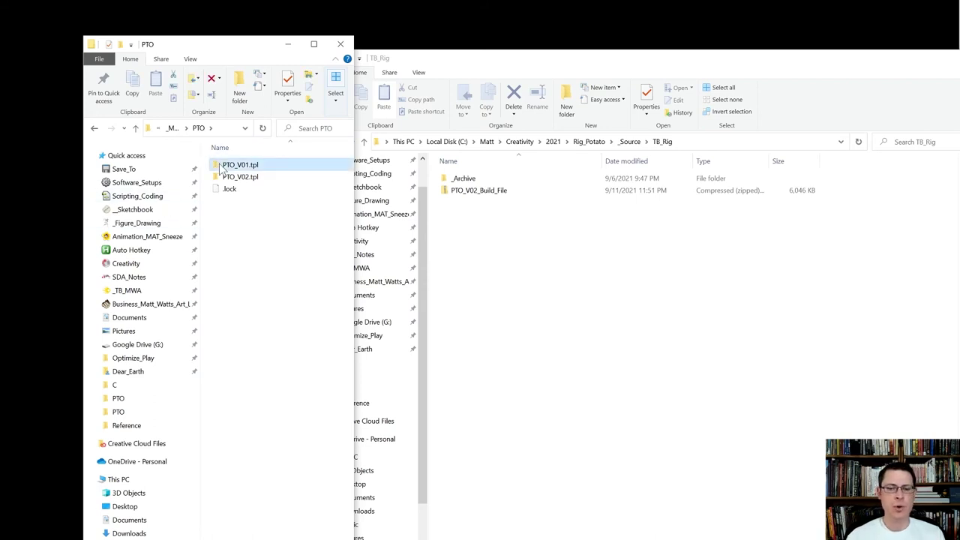
pyautogui.click(238, 177)
pyautogui.rightClick(251, 188)
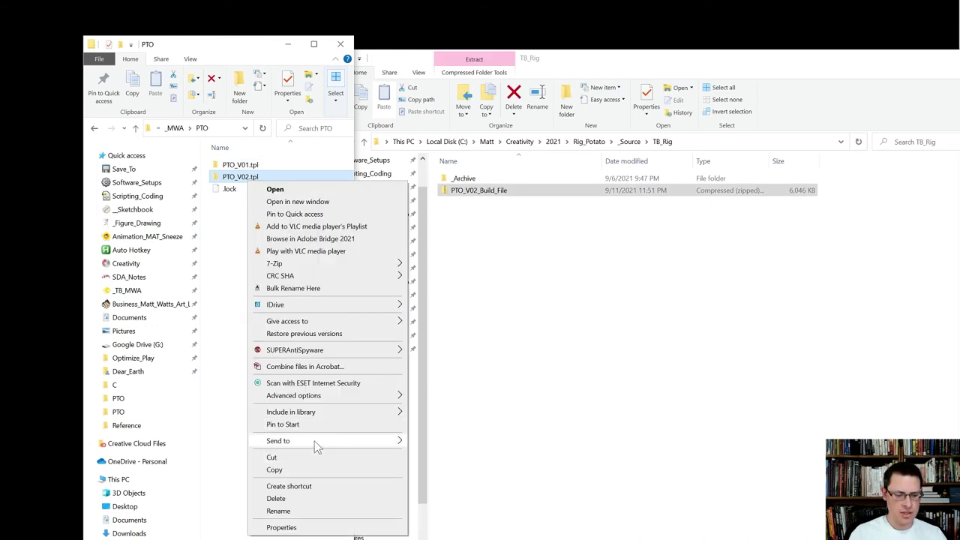
pyautogui.moveTo(314, 440)
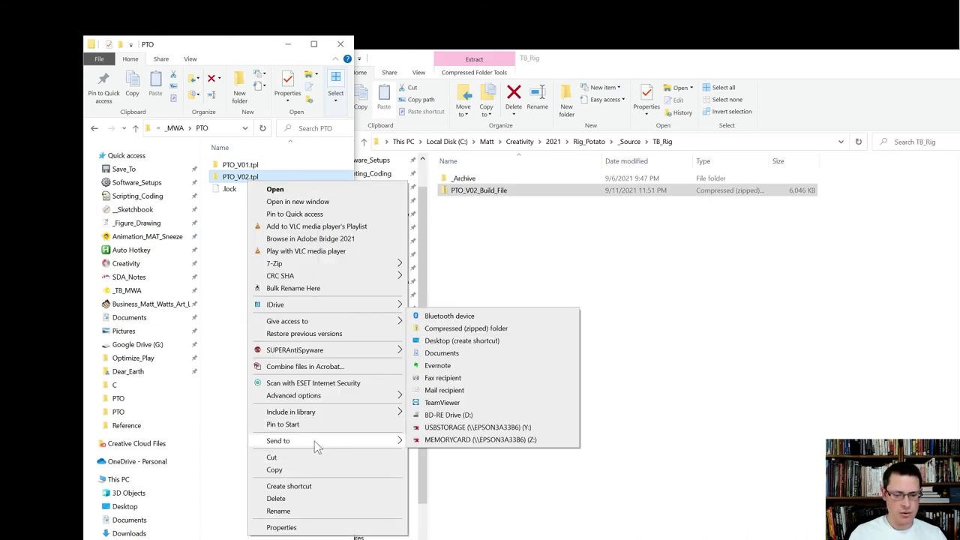
pyautogui.click(466, 328)
pyautogui.press('Return')
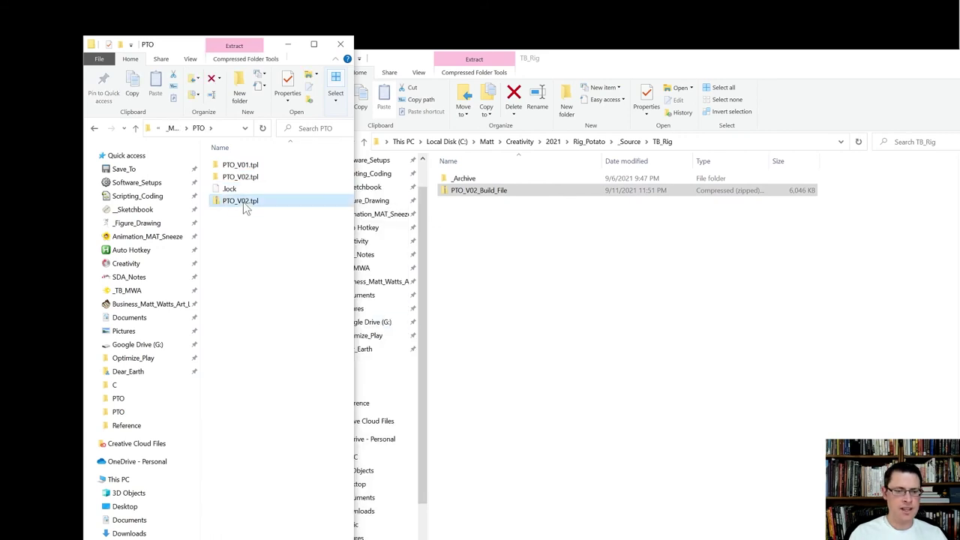
pyautogui.moveTo(243, 201); pyautogui.dragTo(482, 223)
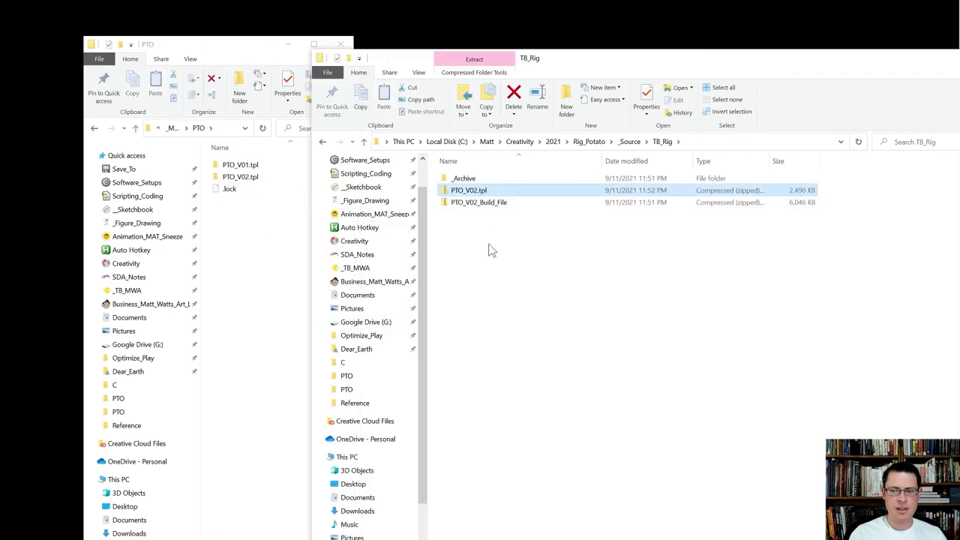
pyautogui.click(597, 245)
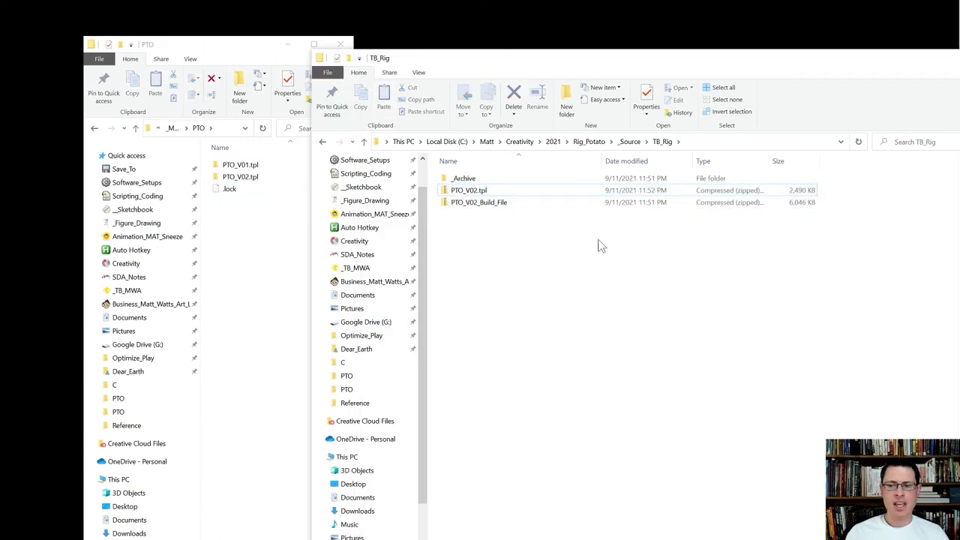
# Review the PTO_V02_Build_File and PTO_V02.tpl archives in TB_Rig and go back up to the Rig_Potato folder.
pyautogui.click(494, 209)
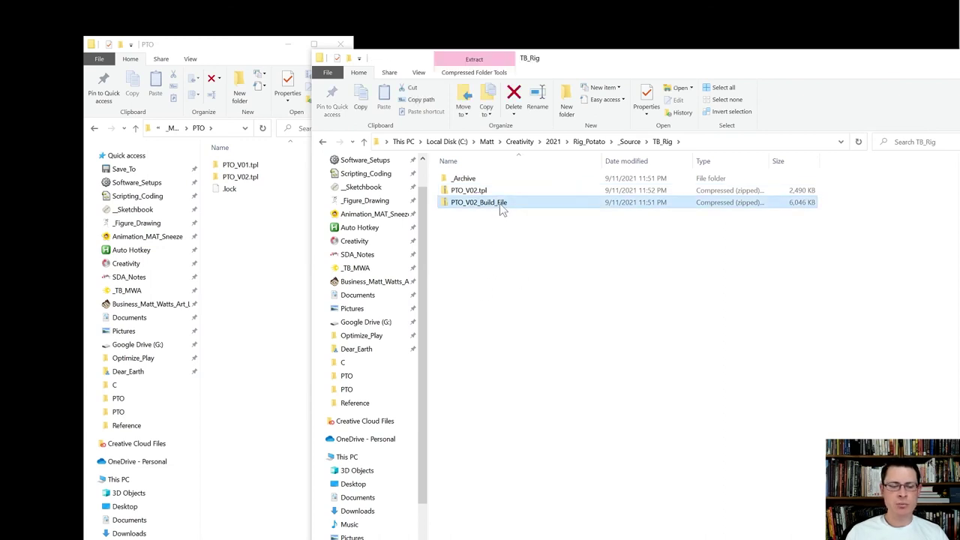
pyautogui.keyDown('ctrl'); pyautogui.click(470, 191); pyautogui.keyUp('ctrl')
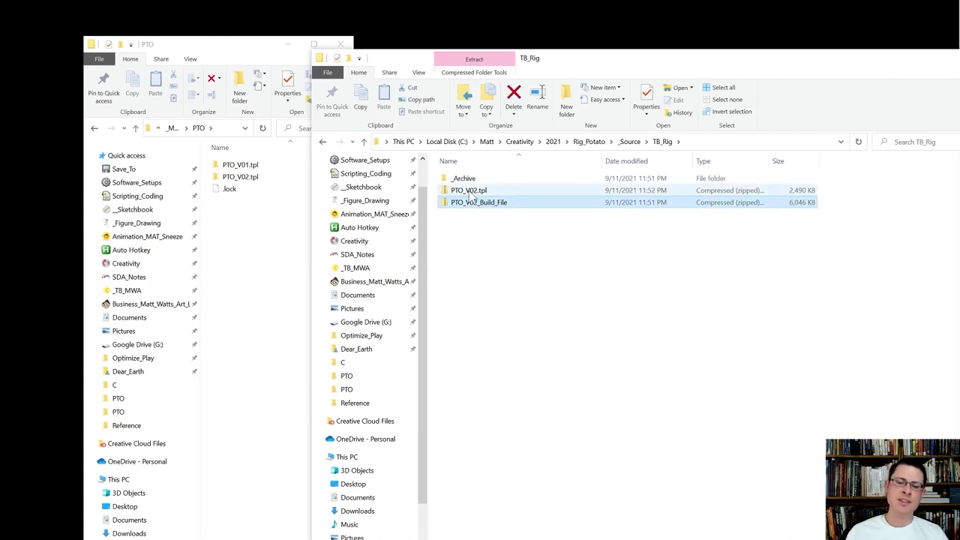
pyautogui.keyDown('ctrl'); pyautogui.click(469, 190); pyautogui.keyUp('ctrl')
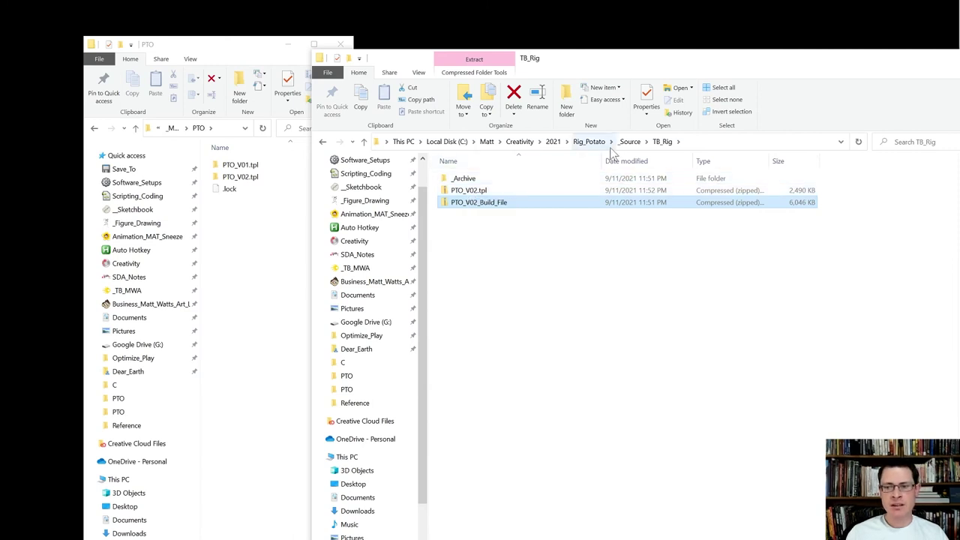
pyautogui.click(589, 141)
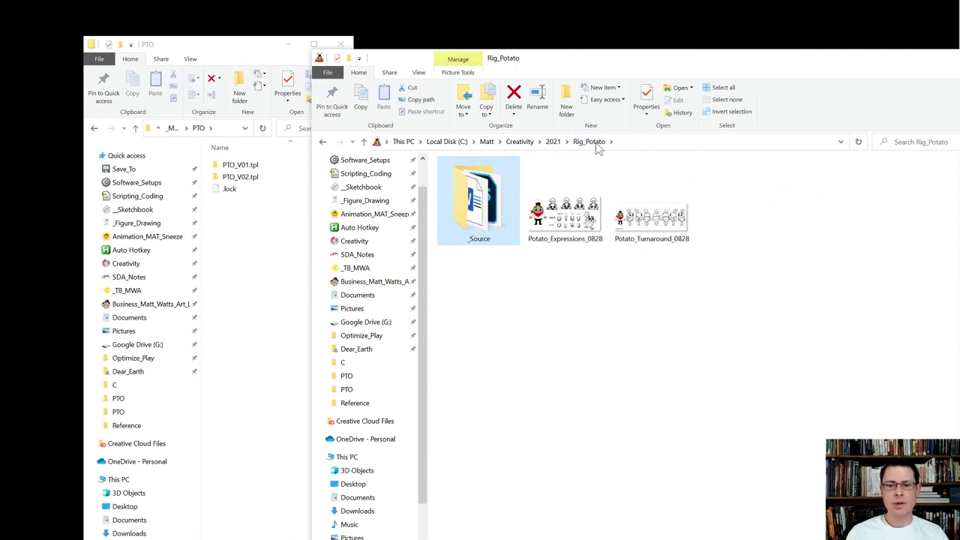
# Bring the Save_To folder window into view, return to its main level, and review the folders PTO_V01_a through PTO_V02_Build_File.
pyautogui.click(232, 261)
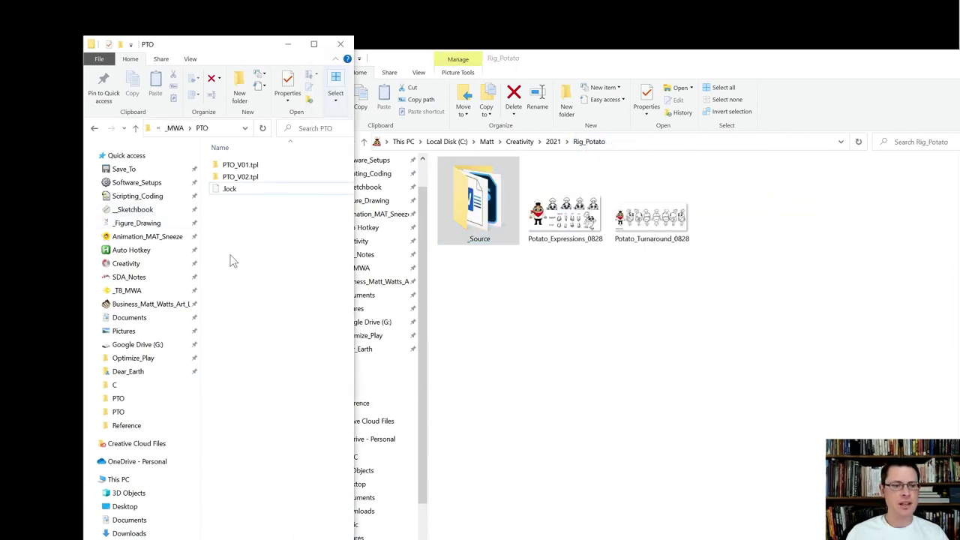
pyautogui.moveTo(0, 59); pyautogui.dragTo(366, 63)
pyautogui.click(246, 147)
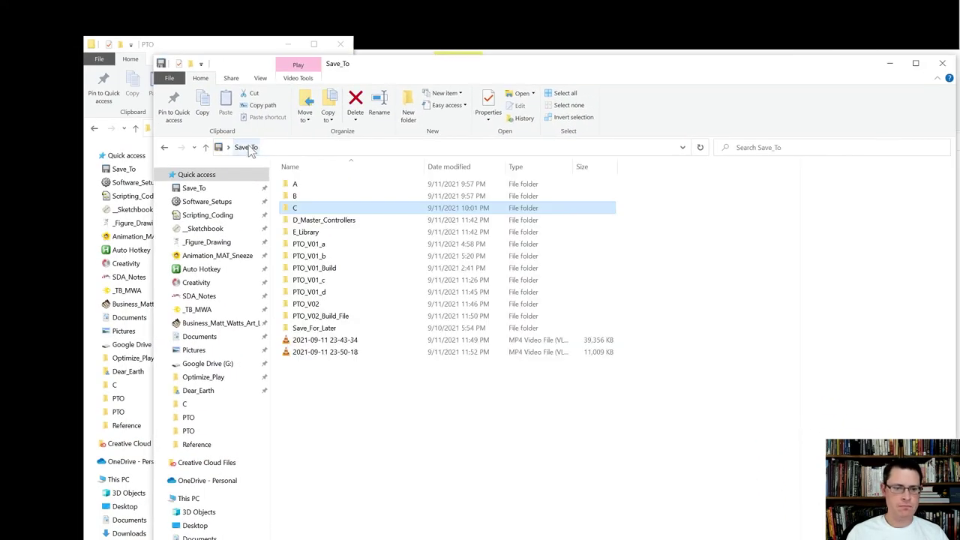
pyautogui.click(317, 247)
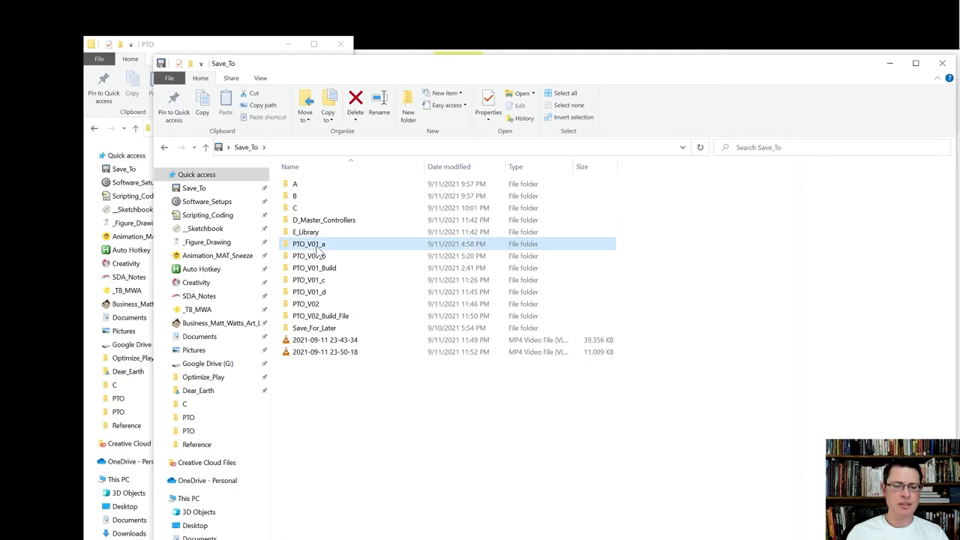
pyautogui.keyDown('shift'); pyautogui.click(312, 321); pyautogui.keyUp('shift')
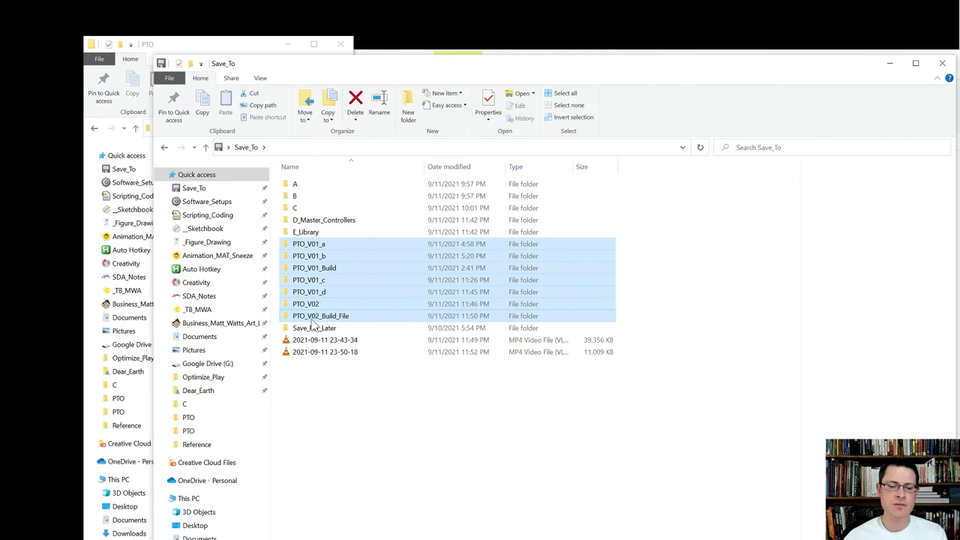
pyautogui.click(344, 400)
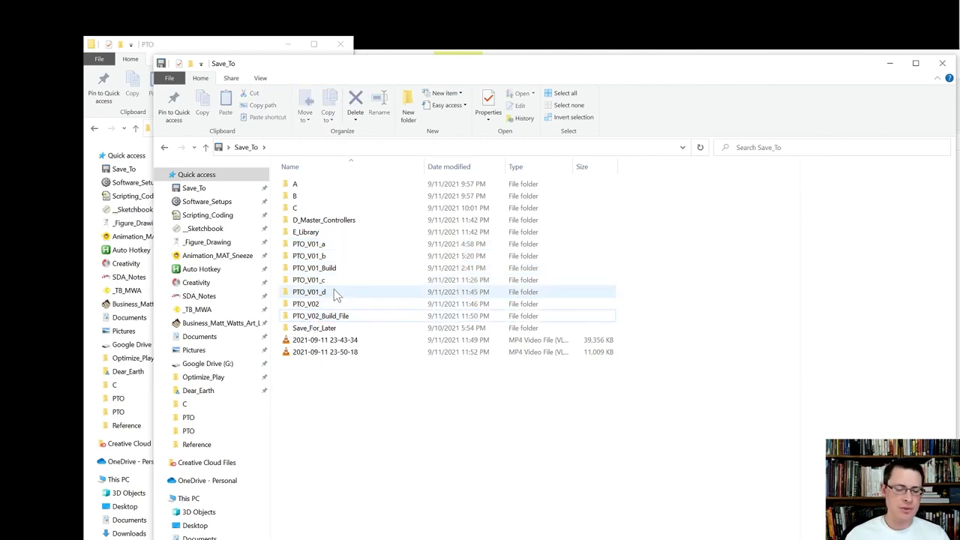
# Compress the PTO_V01_d and PTO_V01_c folders in Save_To into separate zip archives.
pyautogui.click(335, 294)
pyautogui.rightClick(335, 294)
pyautogui.press('Escape')
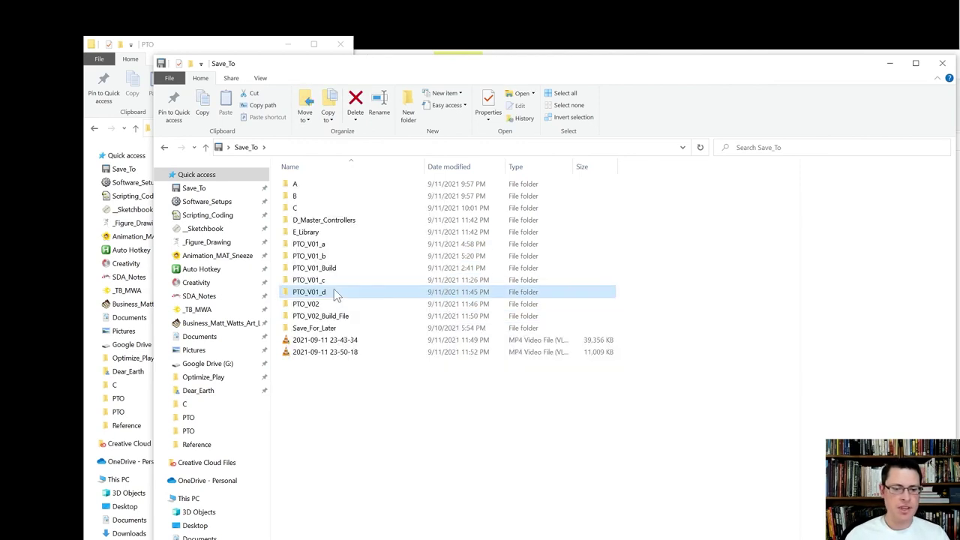
pyautogui.click(313, 280)
pyautogui.hotkey('shift', 'F10')
pyautogui.press('n')
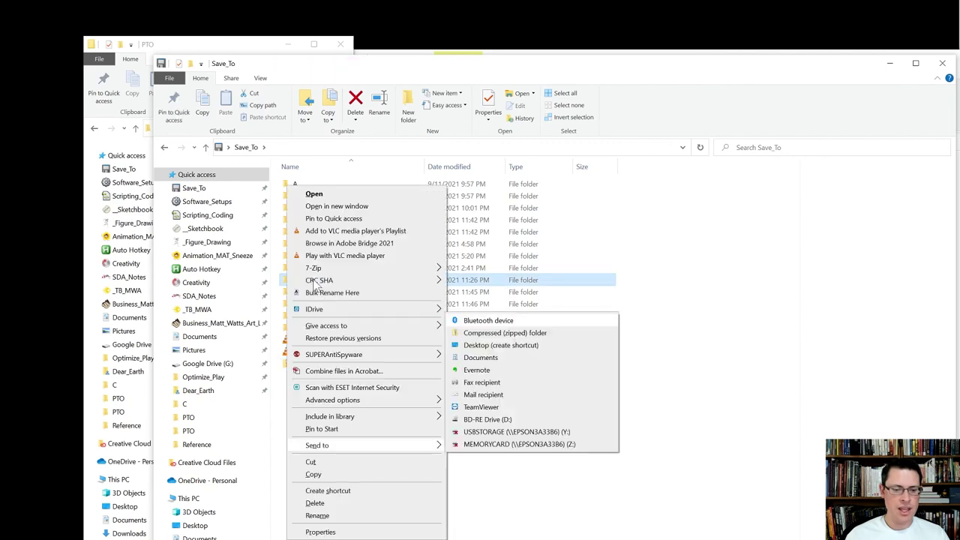
pyautogui.press('Down')
pyautogui.press('Return')
# Compress the PTO_V01_b and PTO_V01_a folders in Save_To into separate zip archives.
pyautogui.click(316, 257)
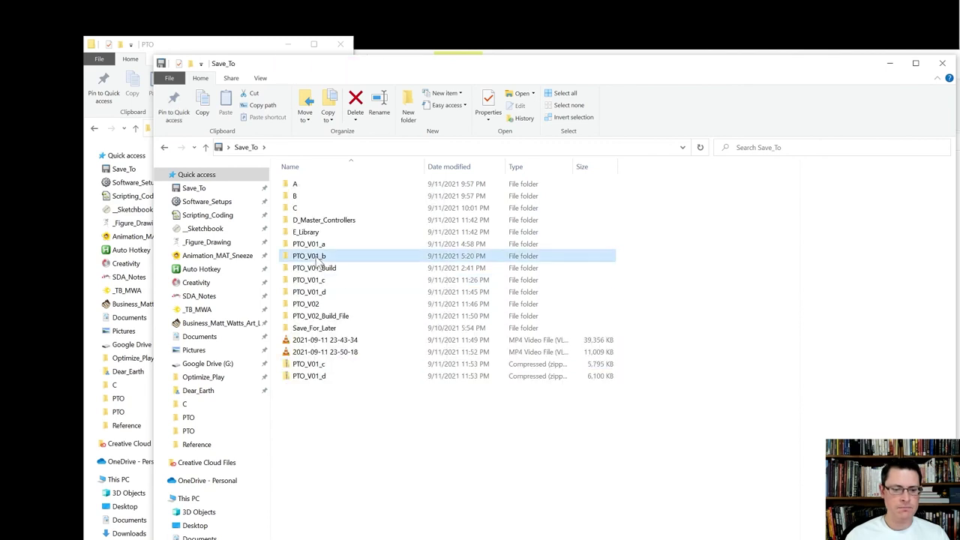
pyautogui.hotkey('shift', 'F10')
pyautogui.press('n')
pyautogui.press('Down')
pyautogui.press('Return')
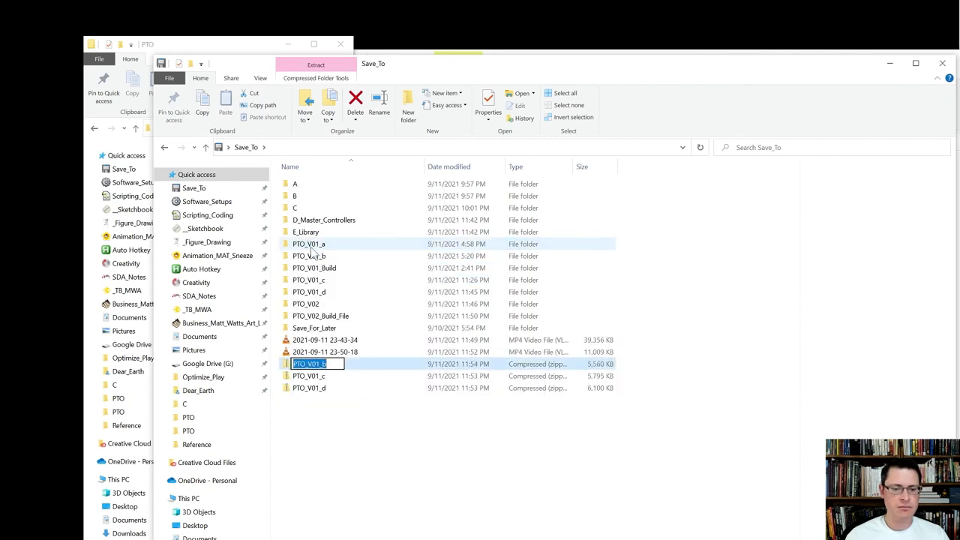
pyautogui.click(311, 248)
pyautogui.hotkey('shift', 'F10')
pyautogui.press('n')
pyautogui.press('Down')
pyautogui.press('Return')
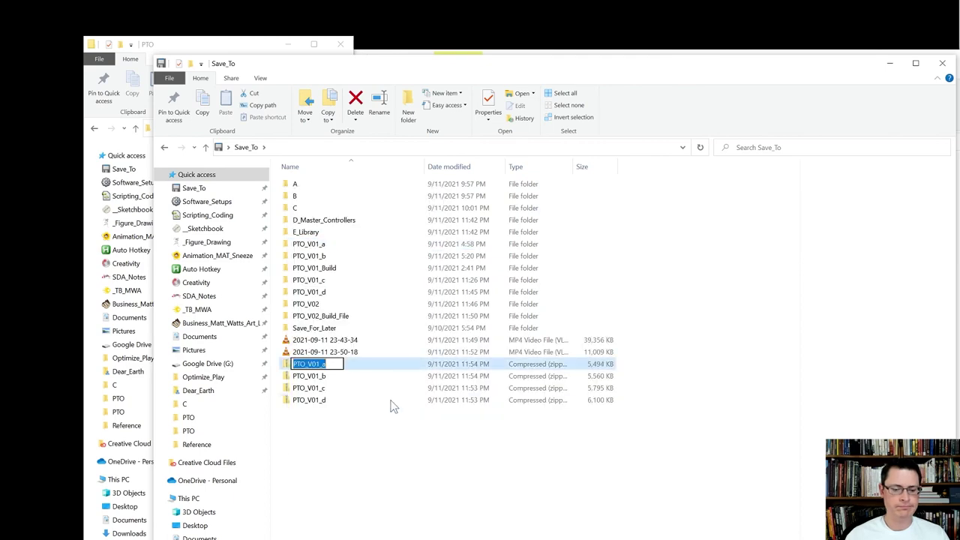
# Move the four zip archives PTO_V01_a to PTO_V01_d from Save_To into Rig_Potato\_Source\TB_Rig\_Archive.
pyautogui.click(344, 443)
pyautogui.moveTo(342, 442); pyautogui.dragTo(315, 365)
pyautogui.moveTo(461, 72); pyautogui.dragTo(0, 196)
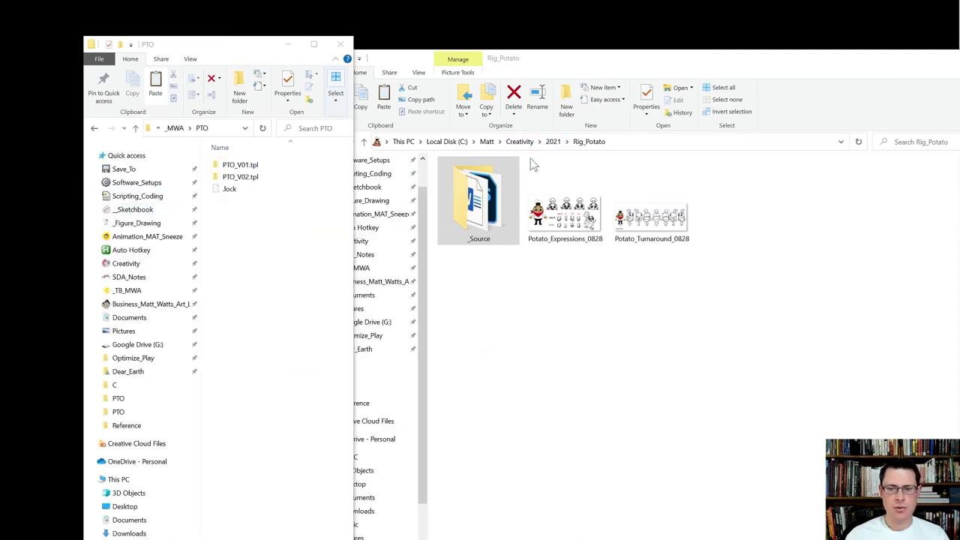
pyautogui.doubleClick(478, 204)
pyautogui.doubleClick(597, 197)
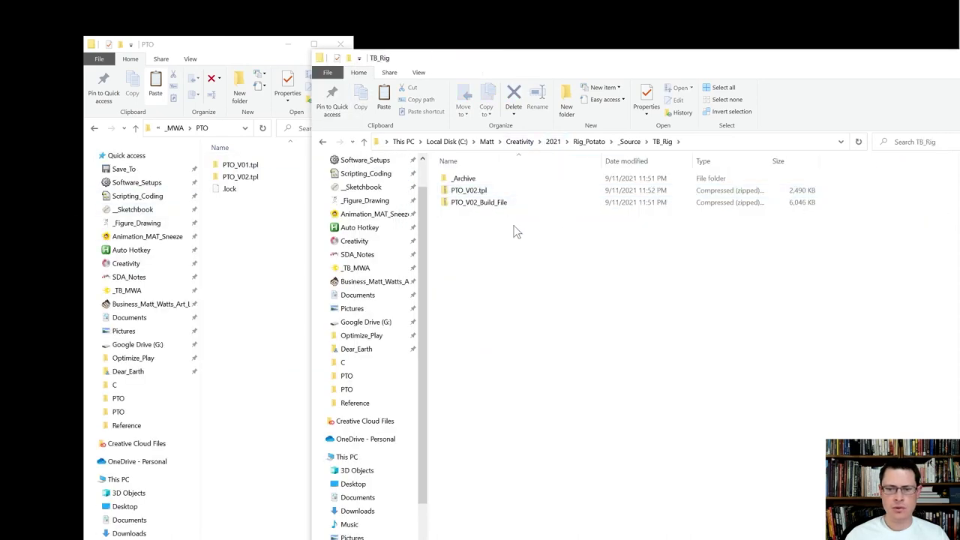
pyautogui.doubleClick(463, 179)
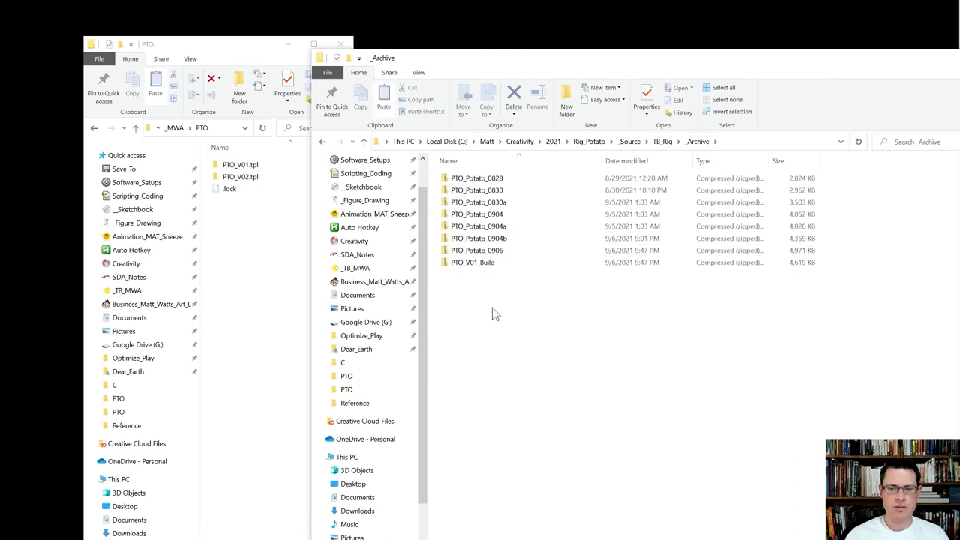
pyautogui.hotkey('ctrl', 'v')
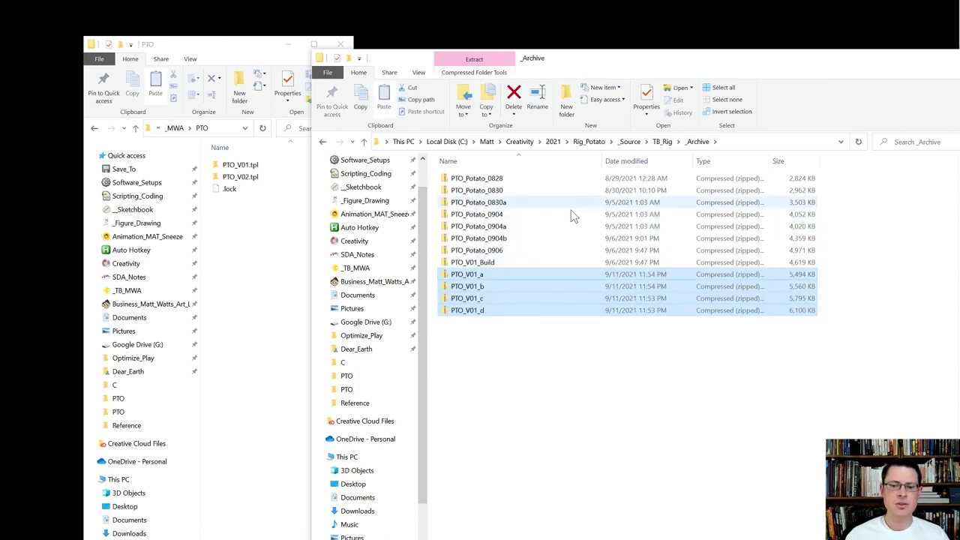
# Review the older rig versions in _Archive, return to TB_Rig, and select the PTO_V02_Build_File archive.
pyautogui.click(501, 250)
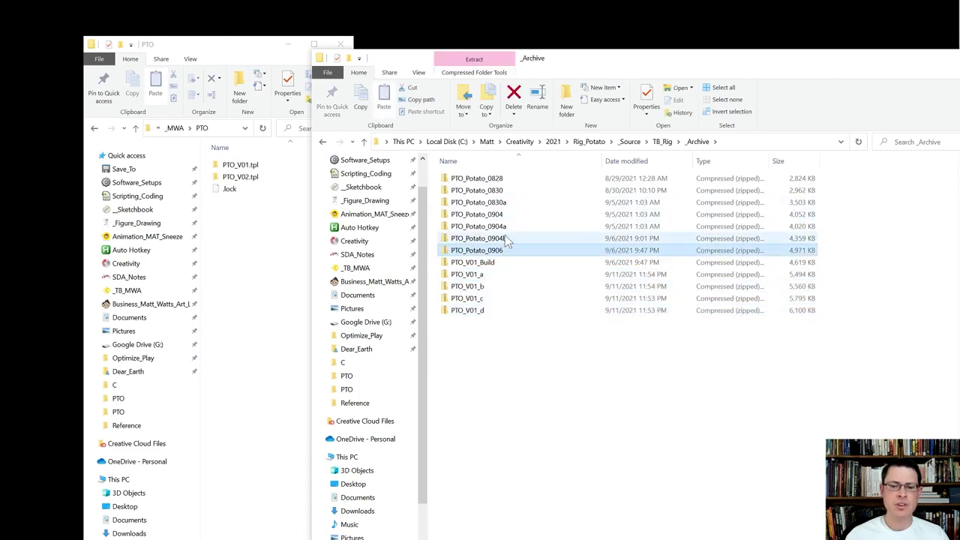
pyautogui.click(473, 275)
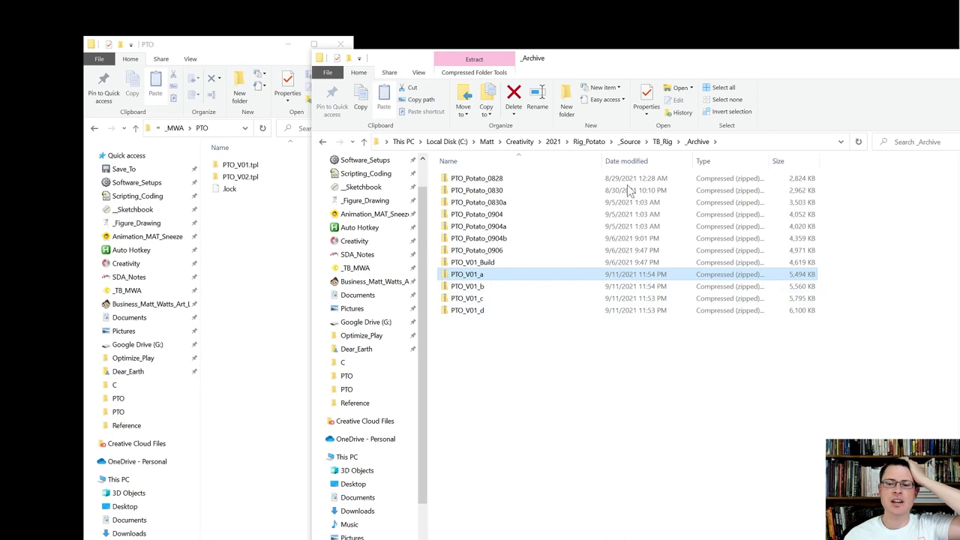
pyautogui.click(667, 144)
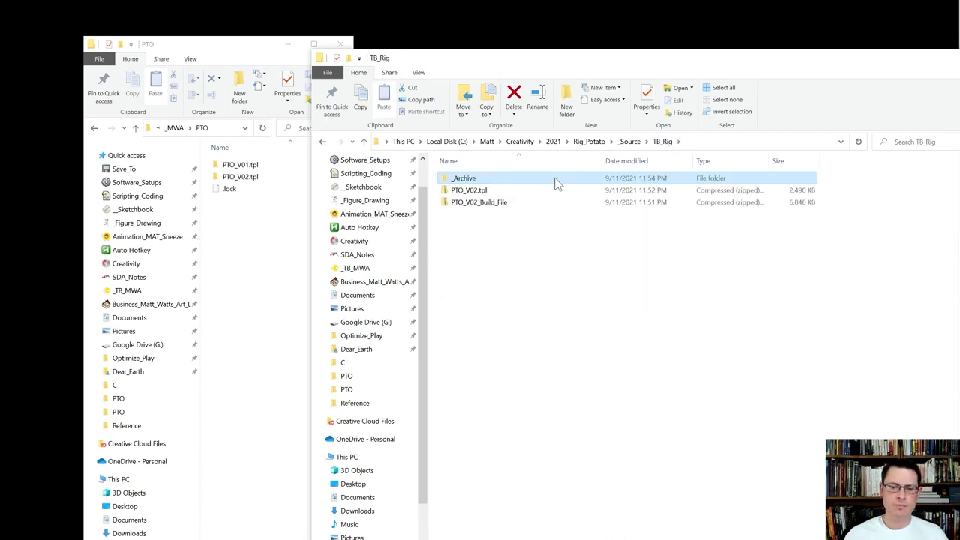
pyautogui.click(485, 202)
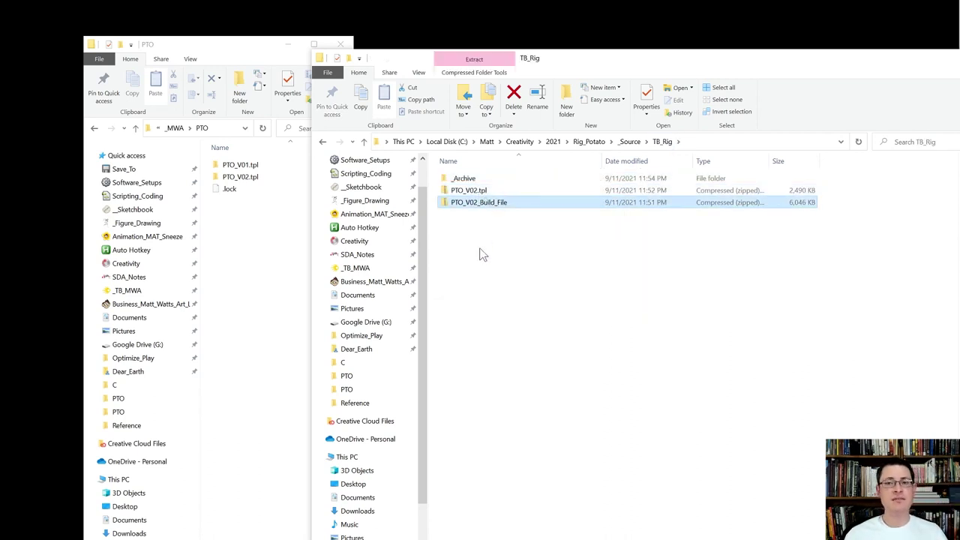